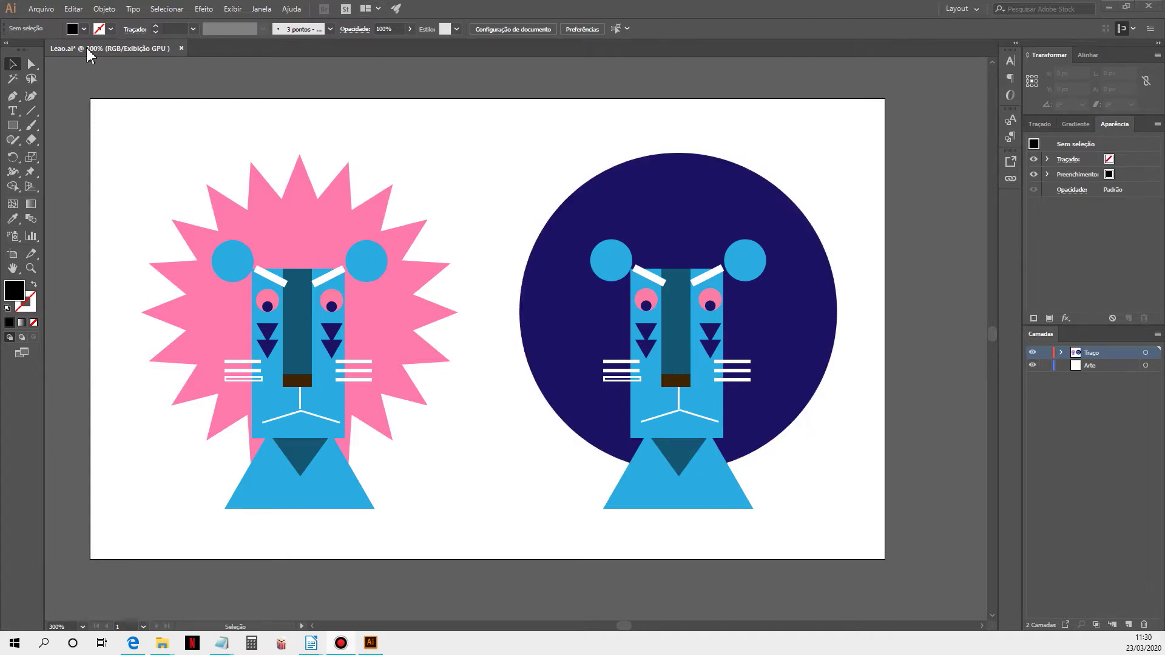
Start a new document and show the blank print presets.
click(42, 9)
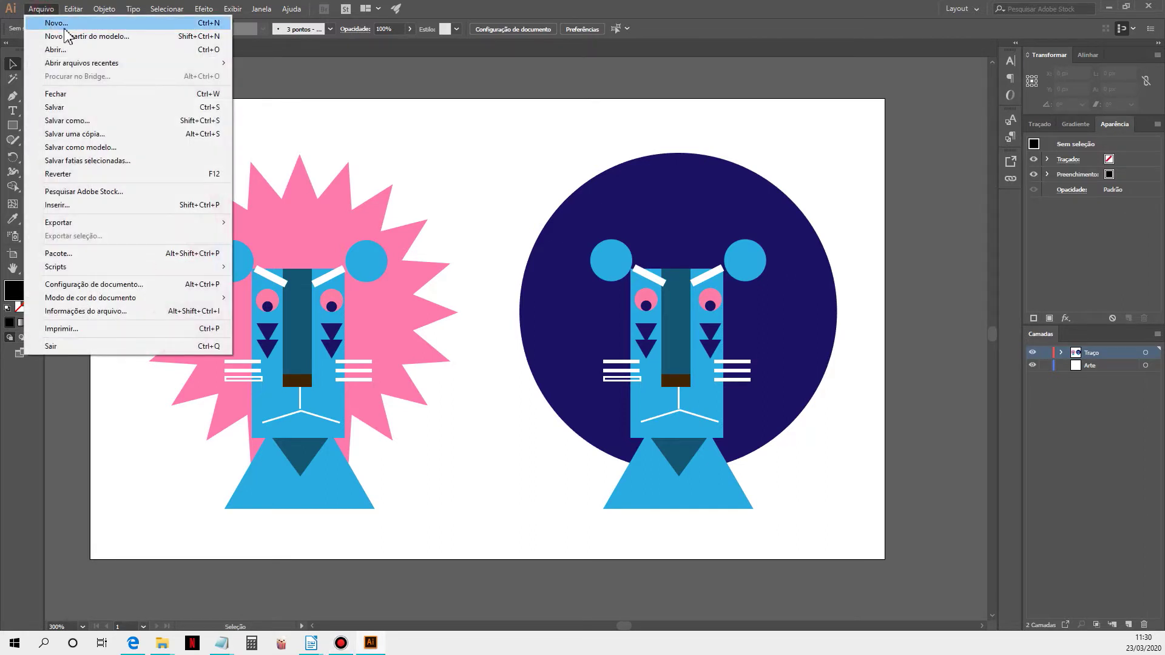
click(65, 26)
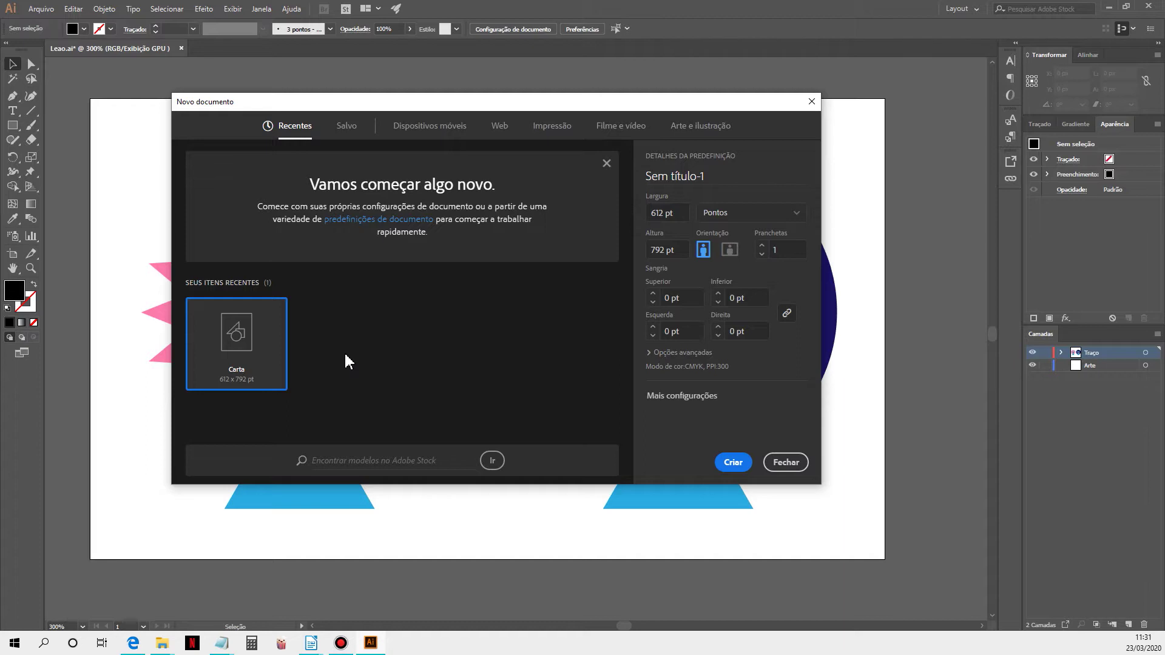
click(548, 127)
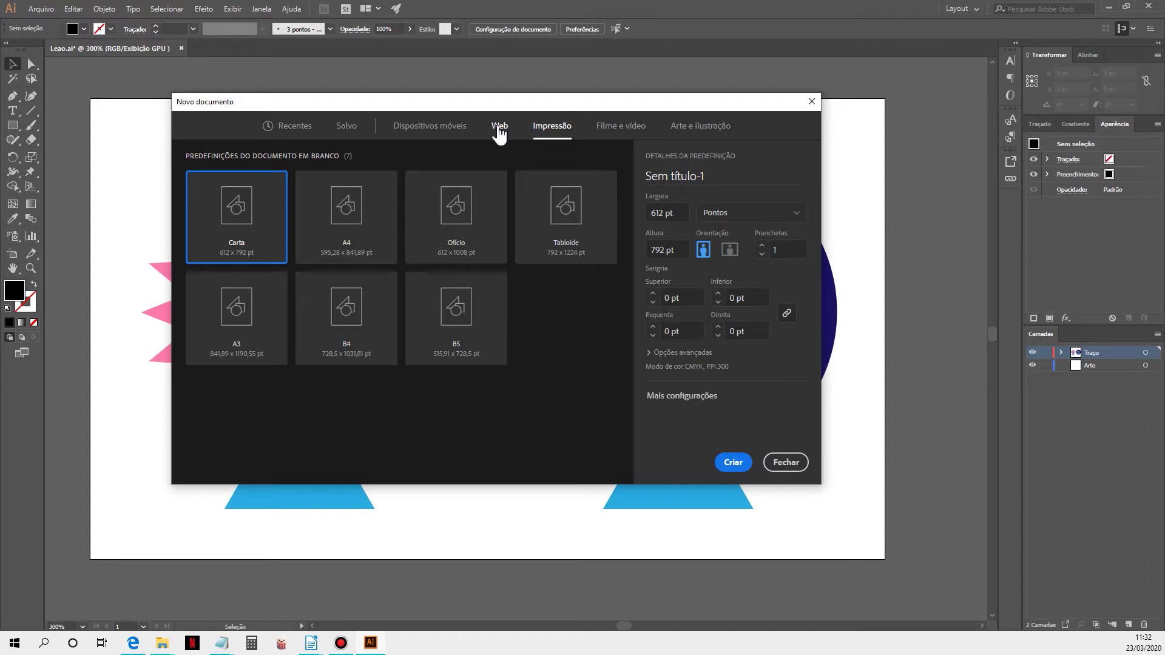
Compare the measurement units offered for the web presets with those for the print presets.
click(499, 128)
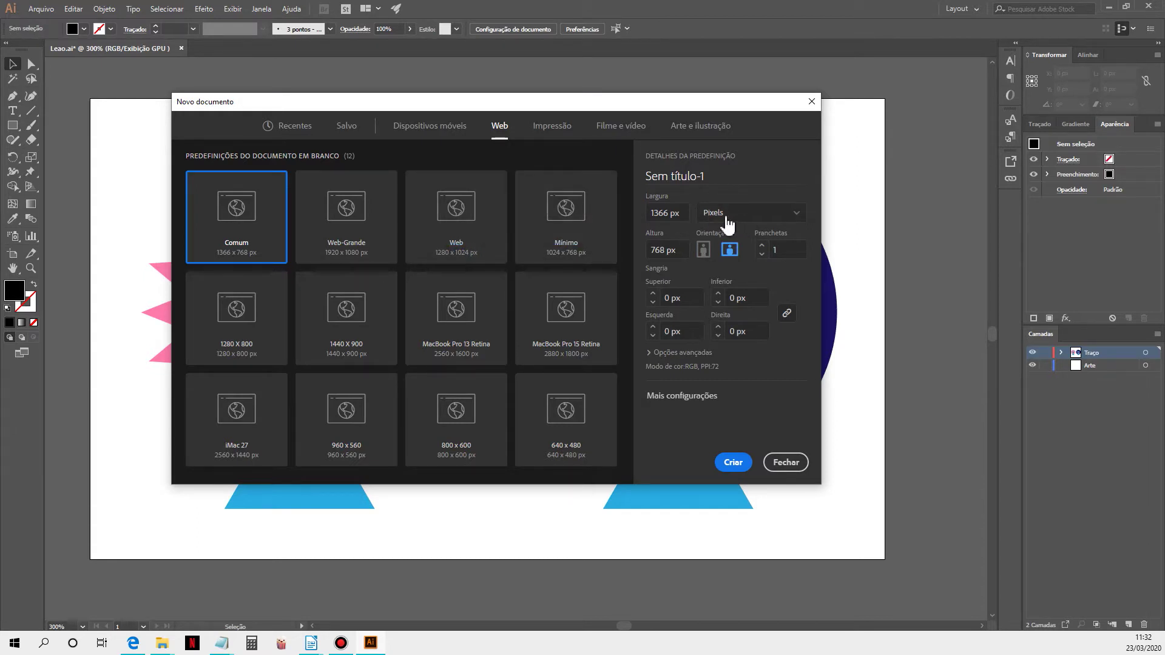
click(544, 135)
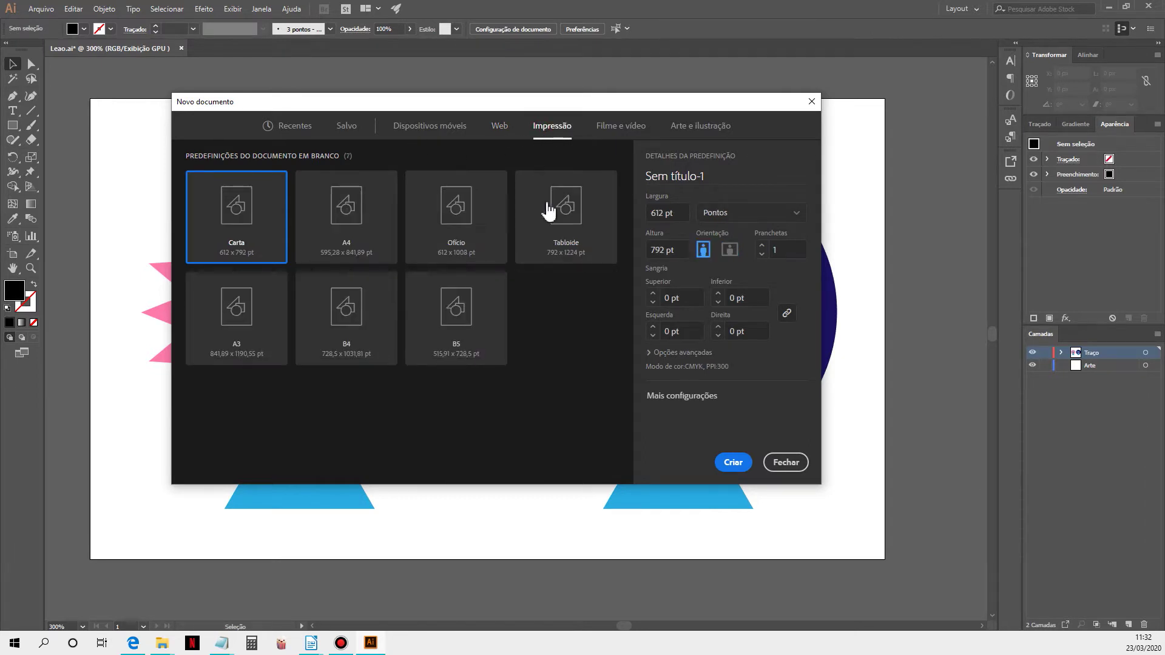
click(729, 217)
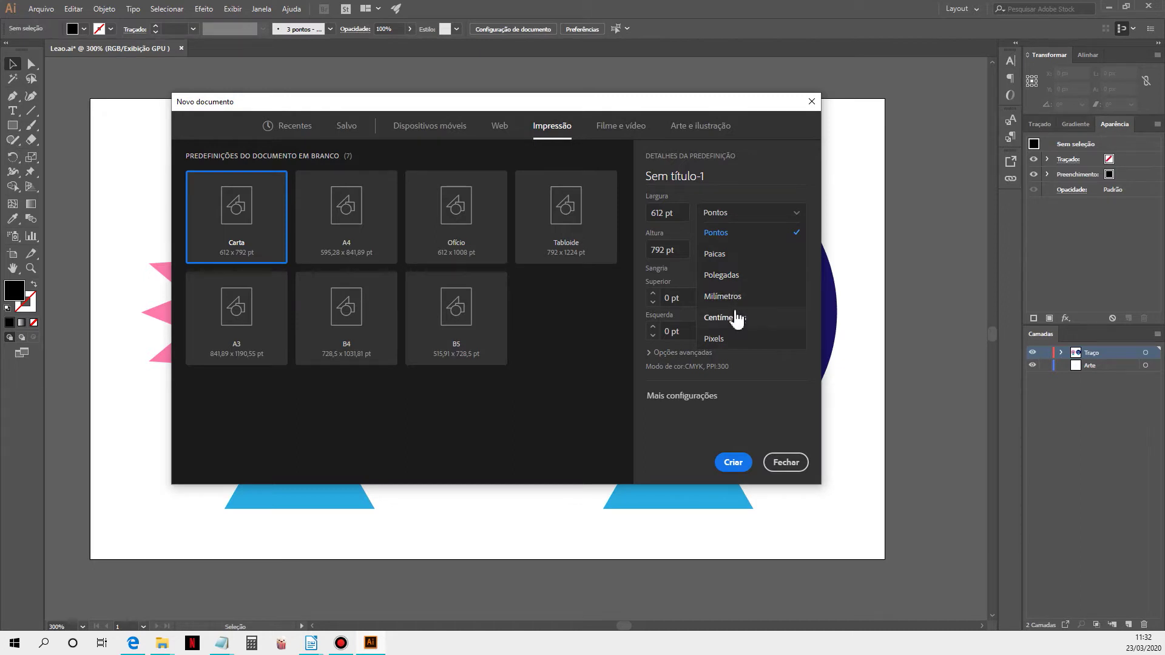
click(504, 126)
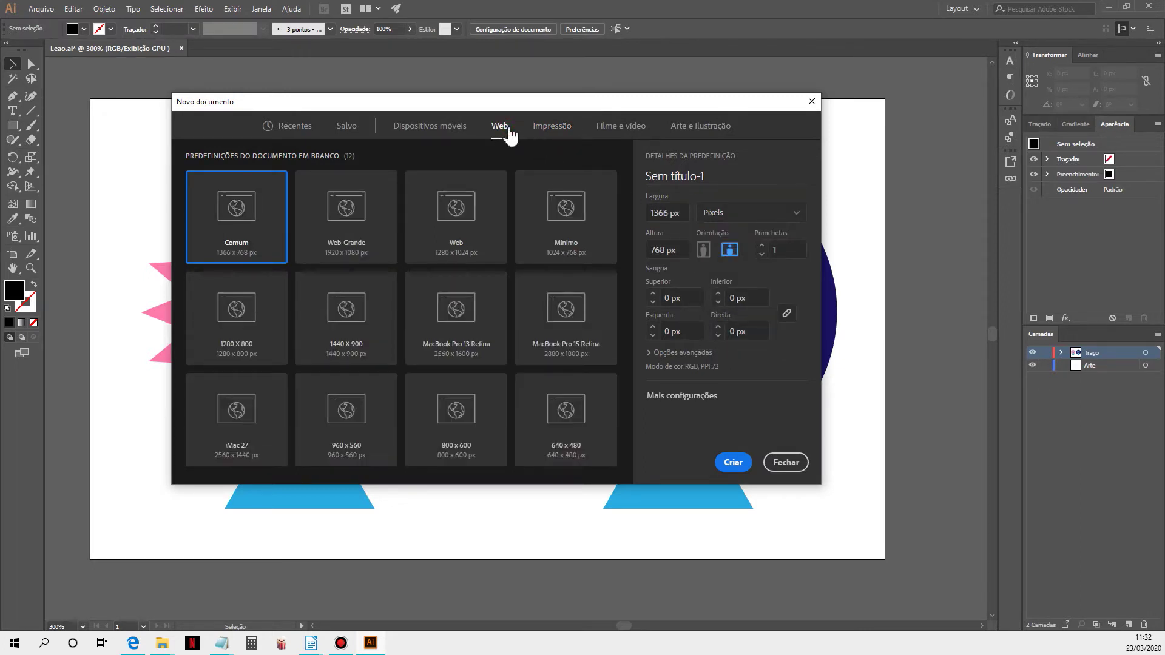
click(745, 213)
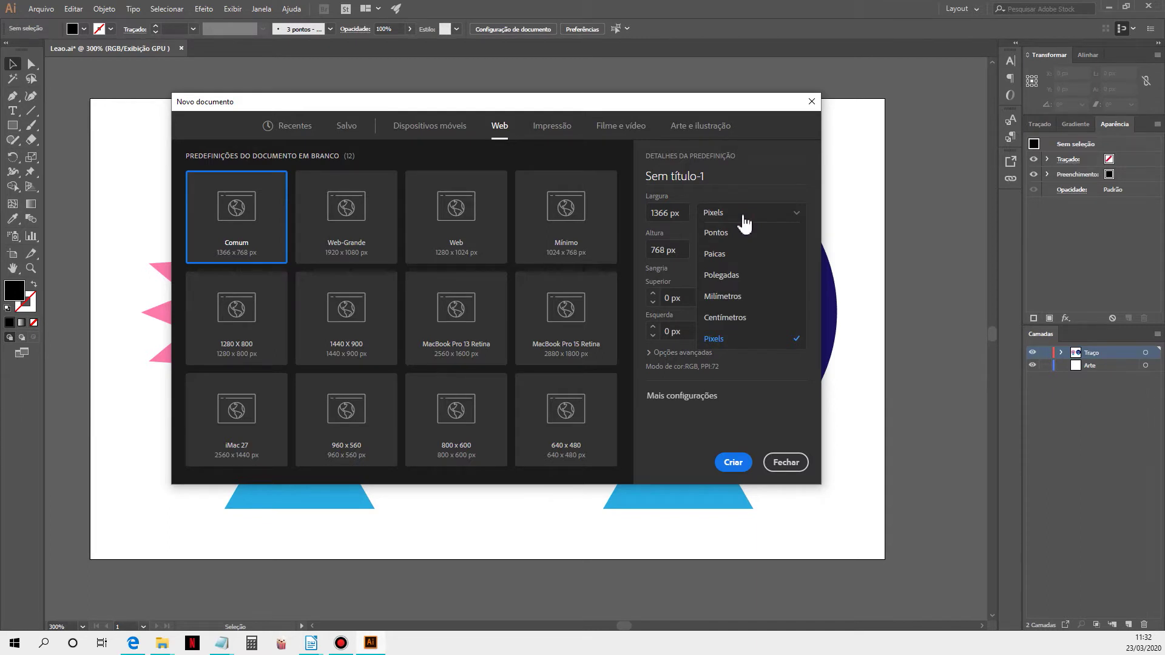
click(751, 153)
click(751, 153)
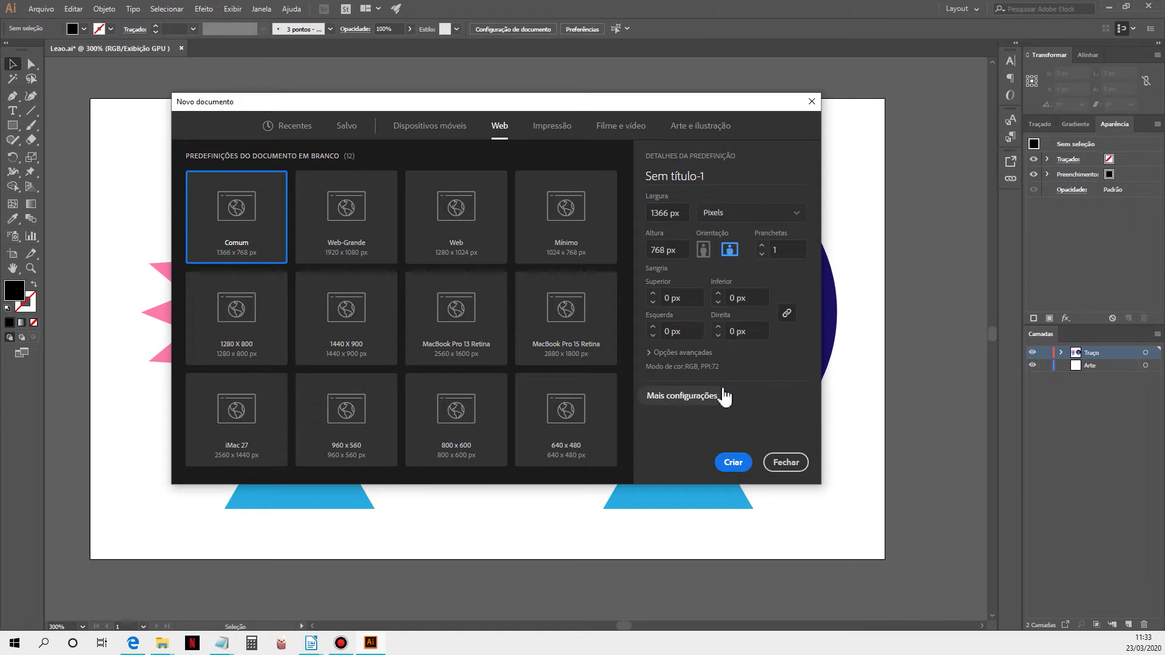
Compare the advanced options of the print and web presets, including their color modes.
click(553, 127)
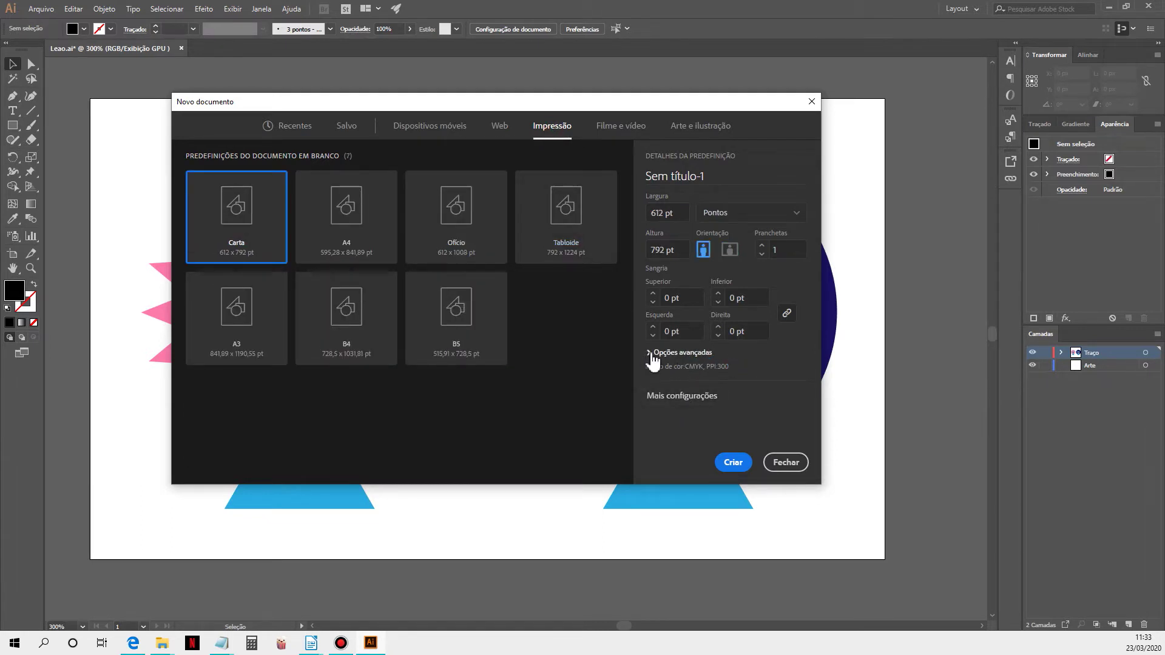
click(652, 355)
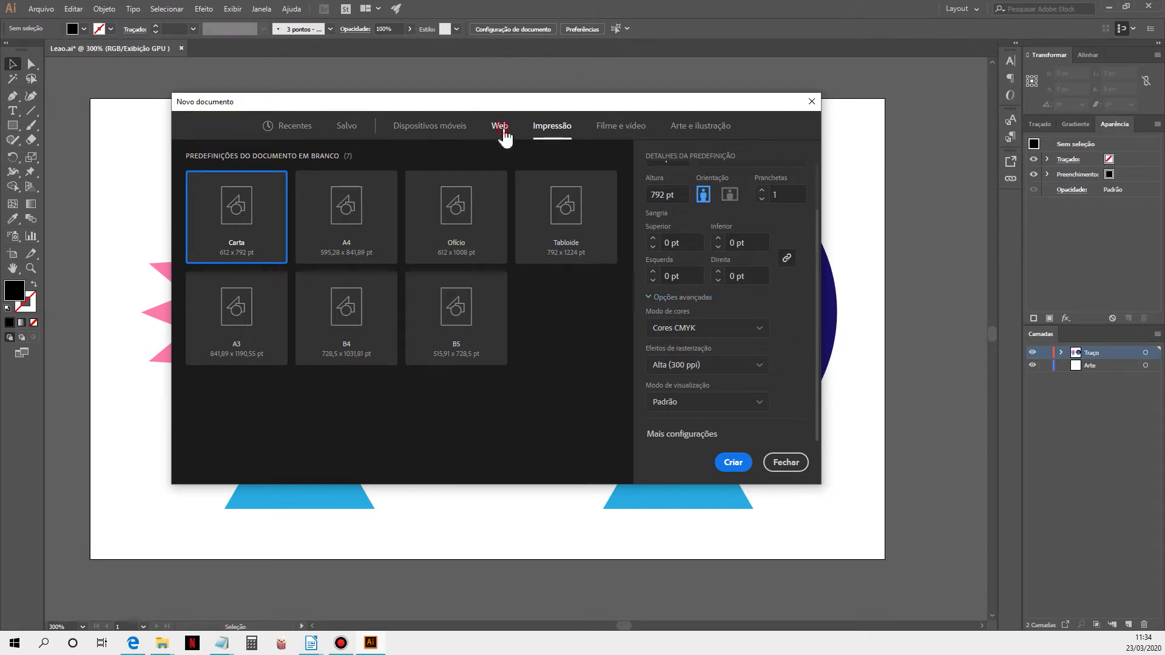
click(498, 125)
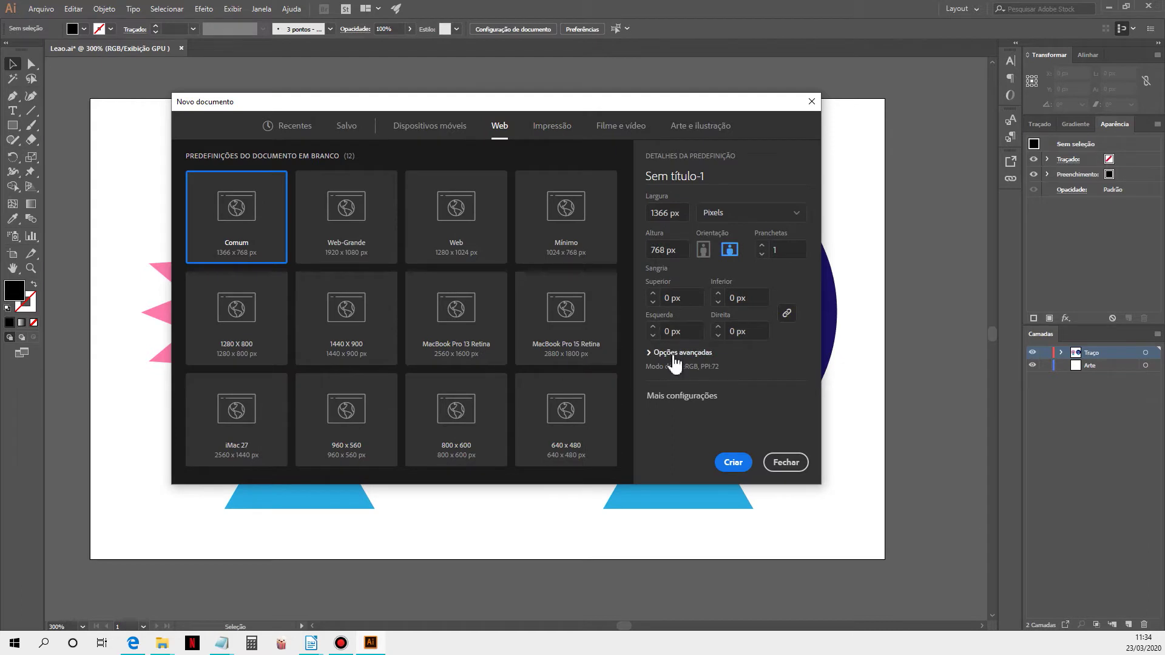
click(674, 355)
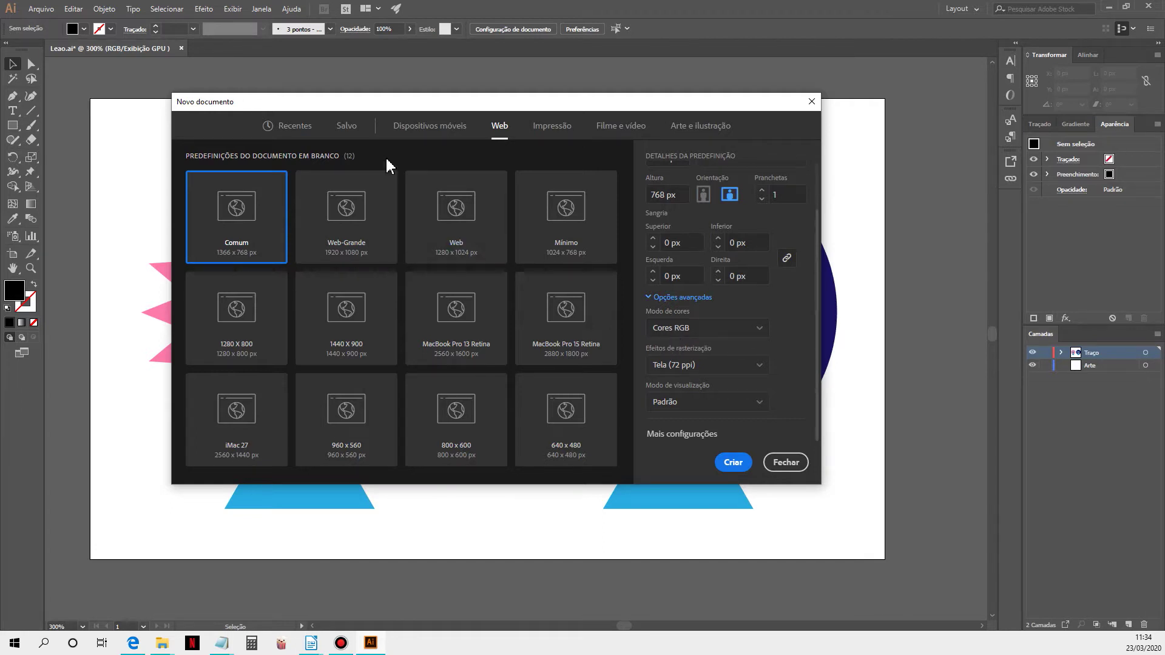
Examine the raster effects resolution choices for the print preset and for the web preset.
click(552, 127)
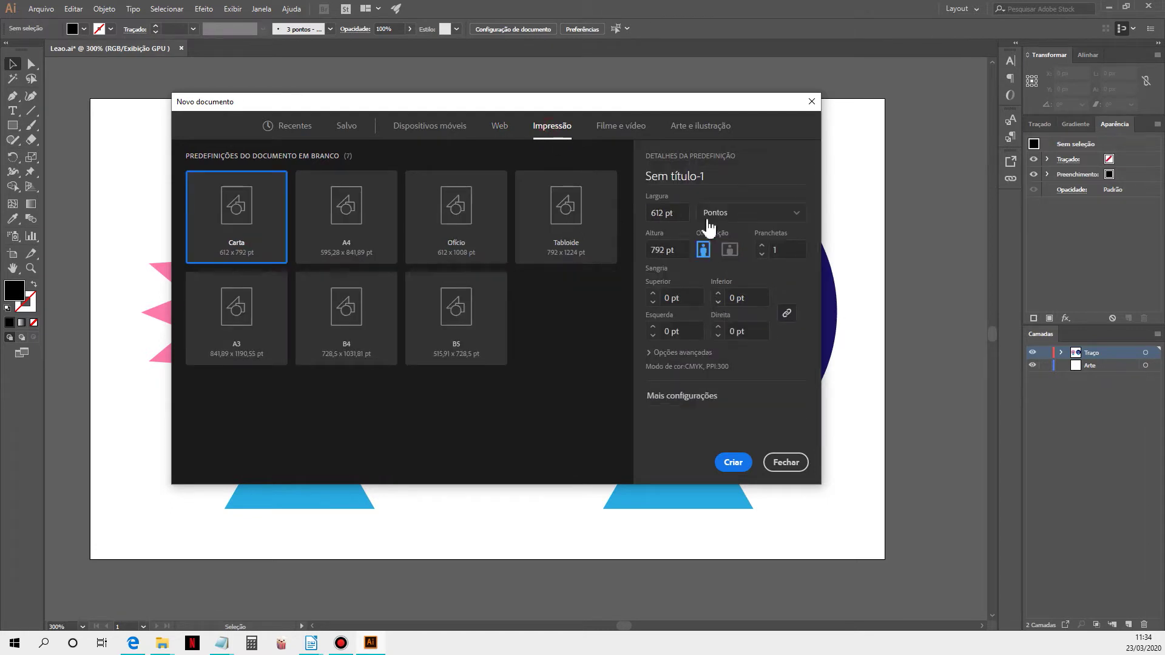
click(687, 353)
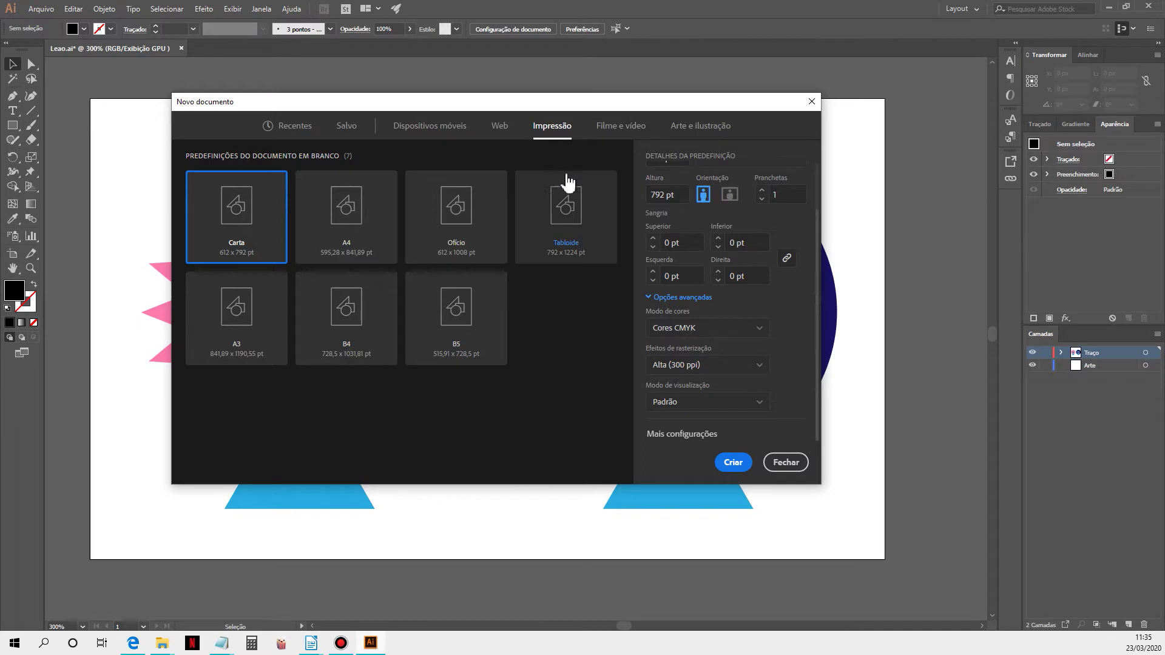
click(734, 375)
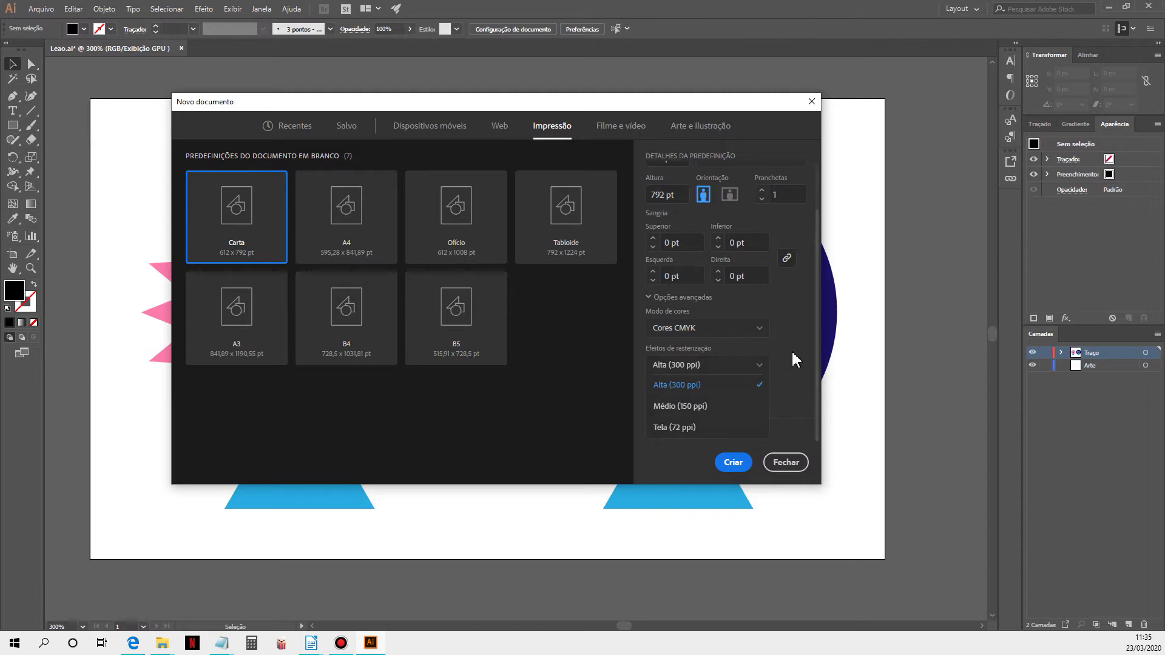
click(501, 135)
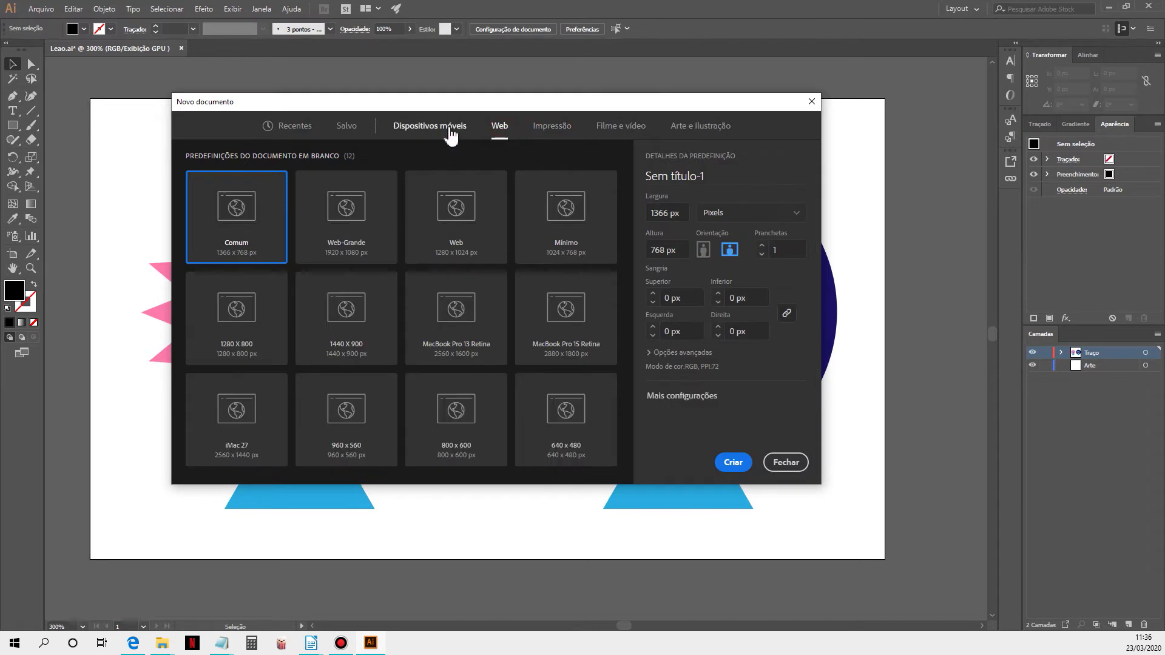
click(679, 355)
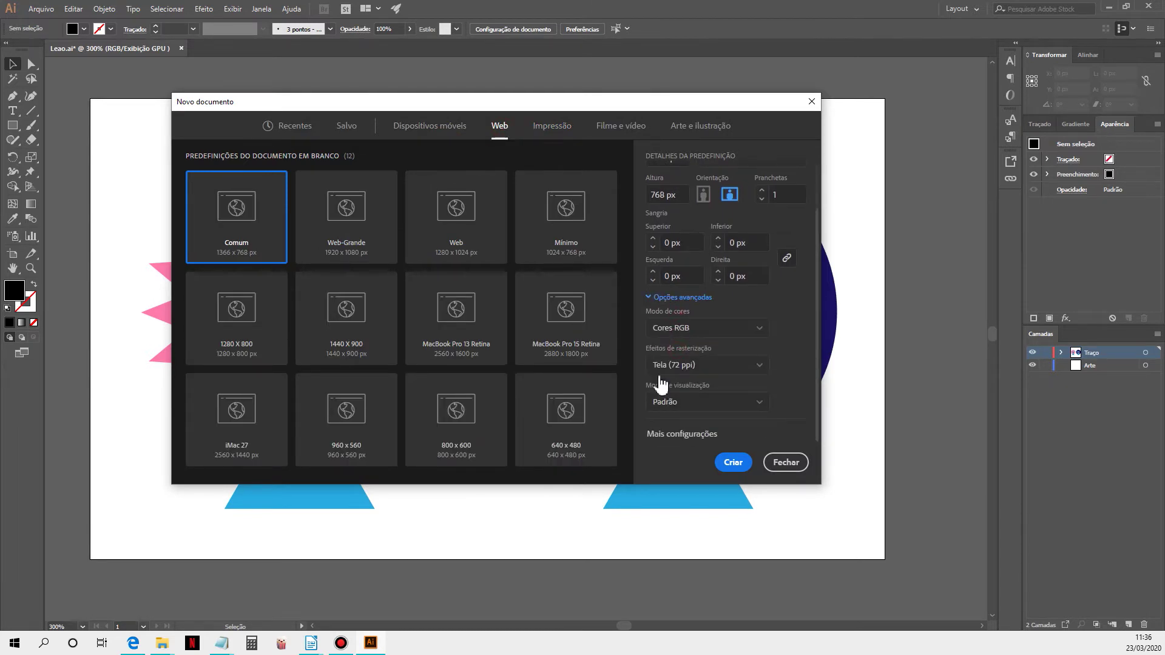
click(724, 367)
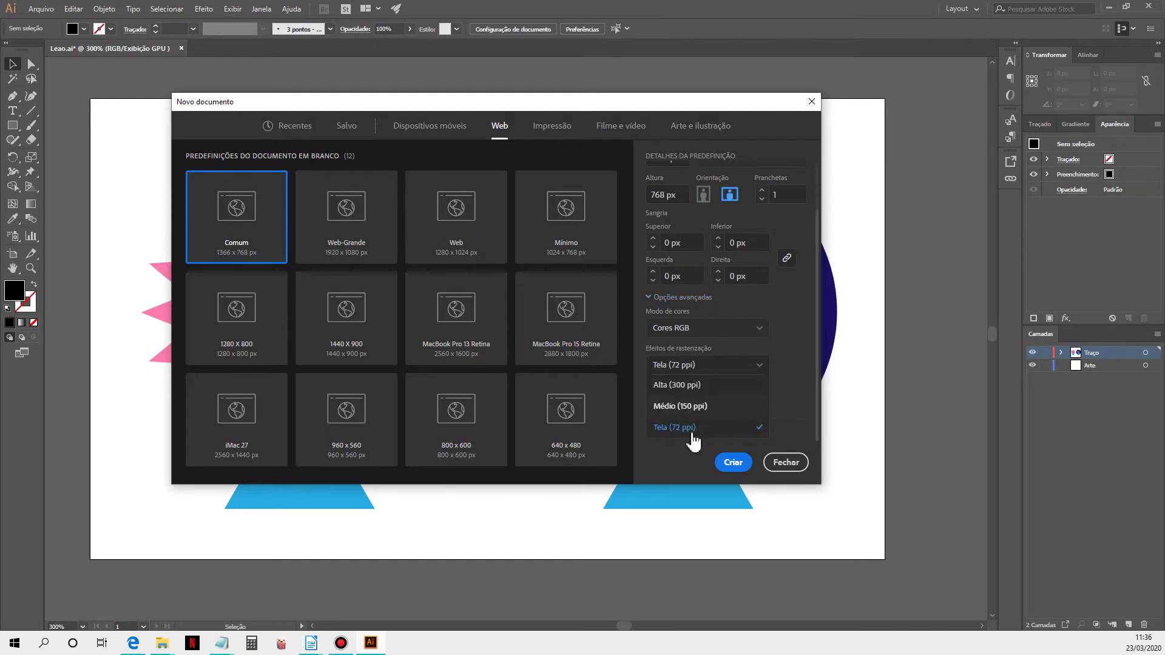
click(795, 372)
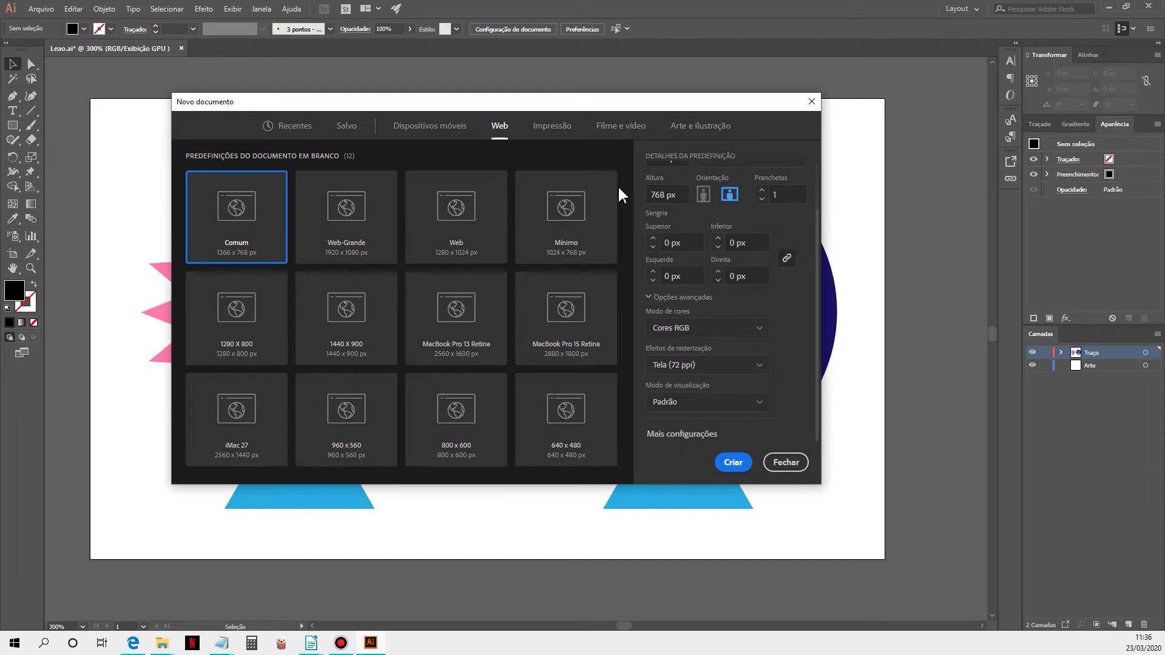
Return to the print presets, expand the advanced options and review the raster effects resolutions.
click(557, 127)
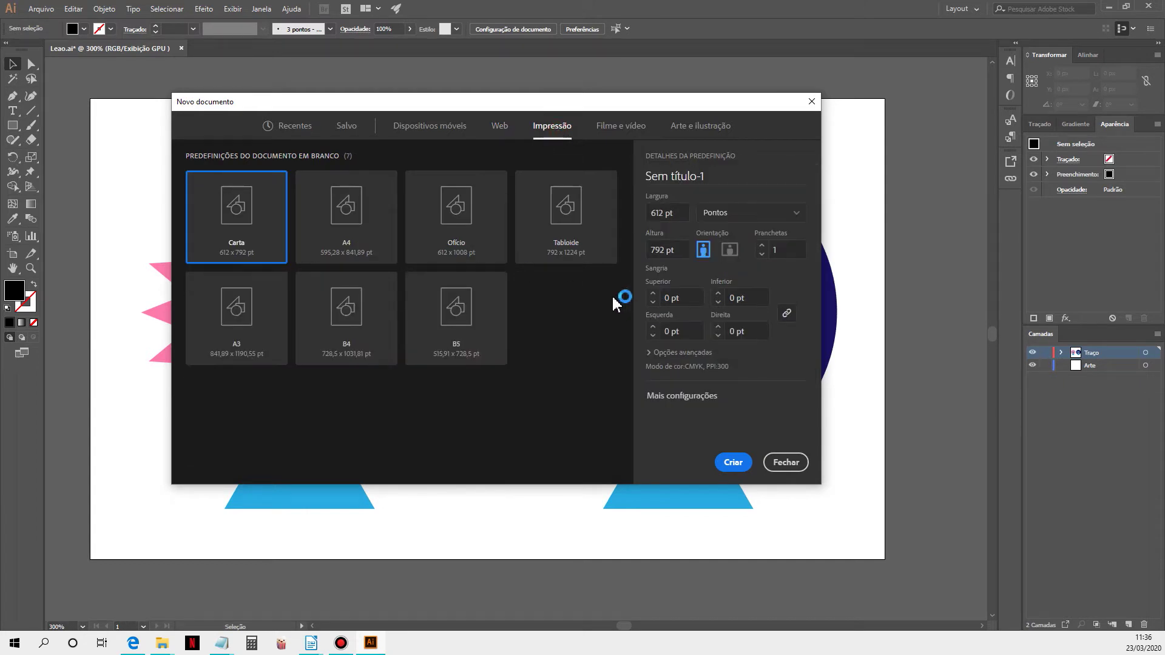
click(695, 355)
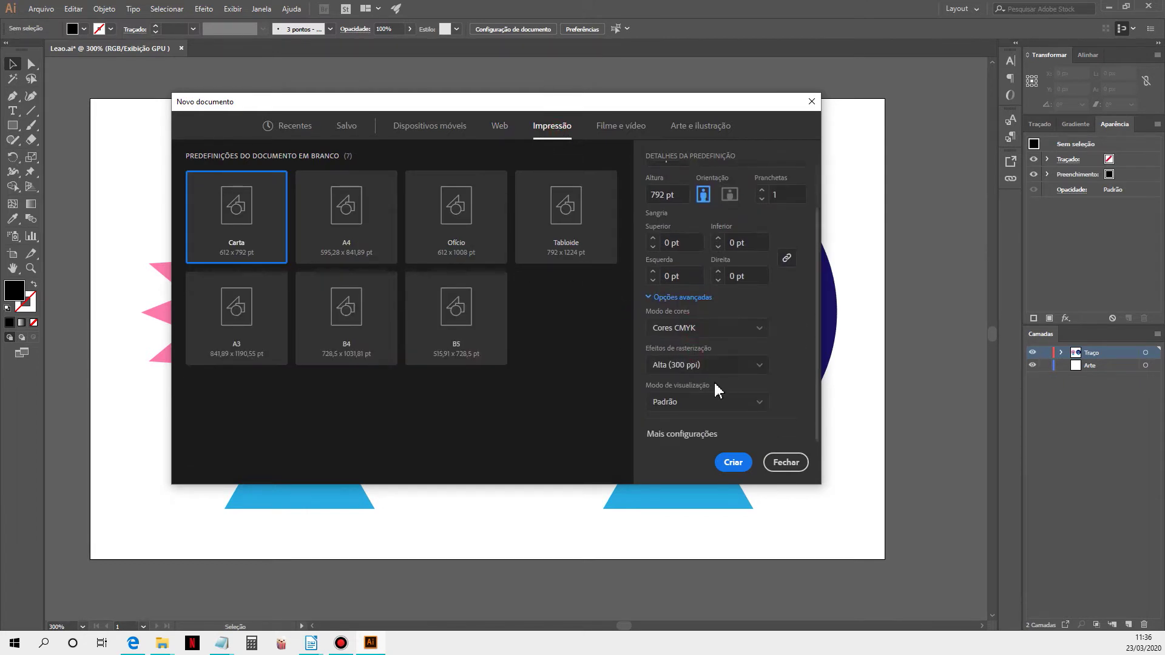
click(694, 366)
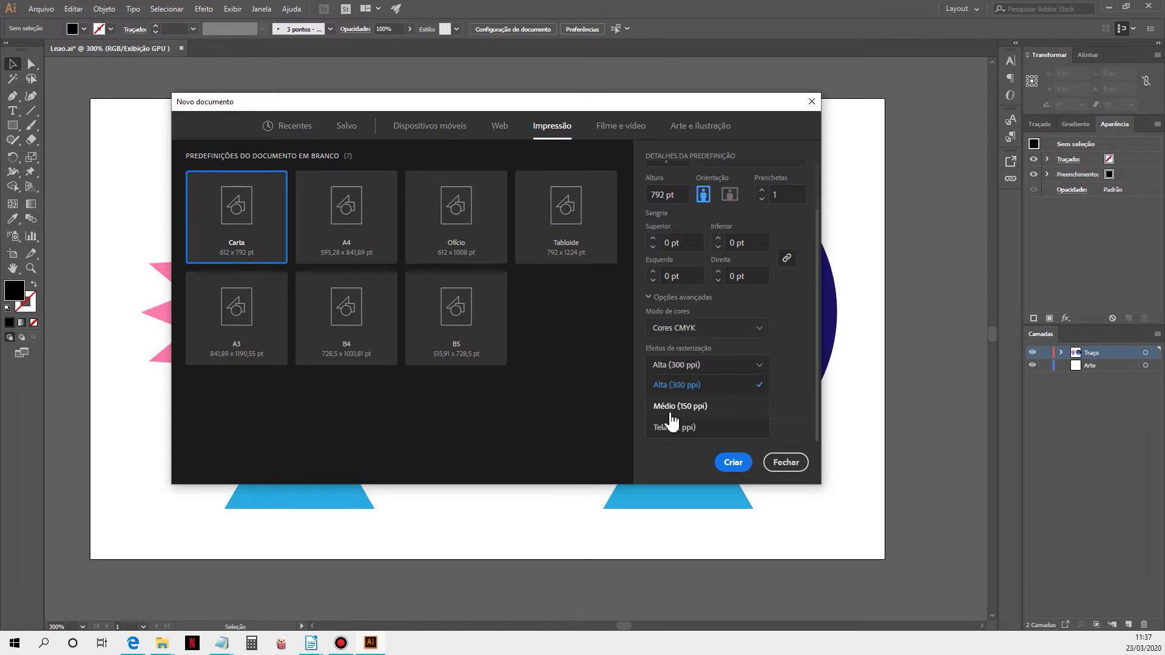
click(798, 390)
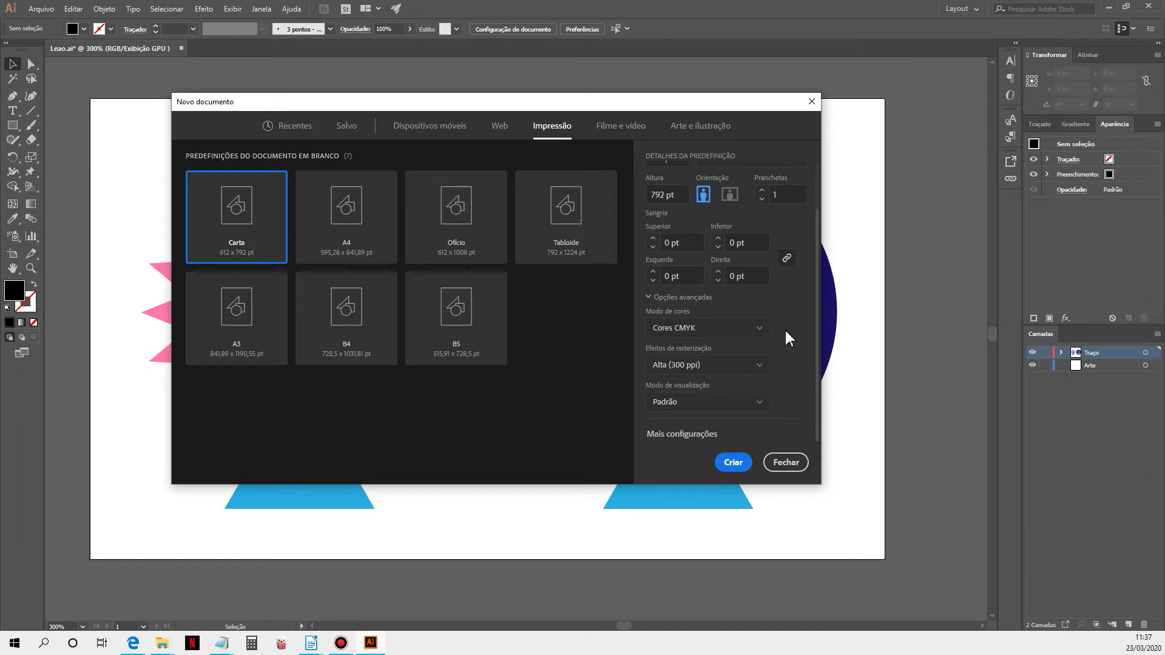
Name the new document "Desenho geométrico" and check the raster effects resolution choices.
scroll(757, 315, up, 2)
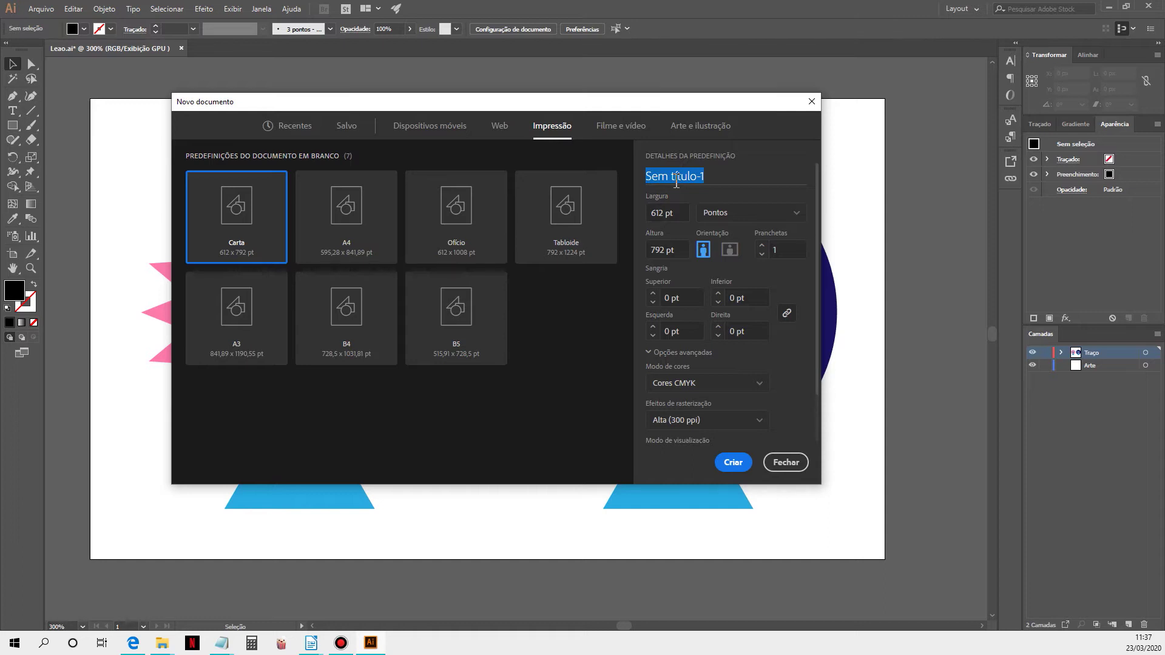
text(Desenho geométrico)
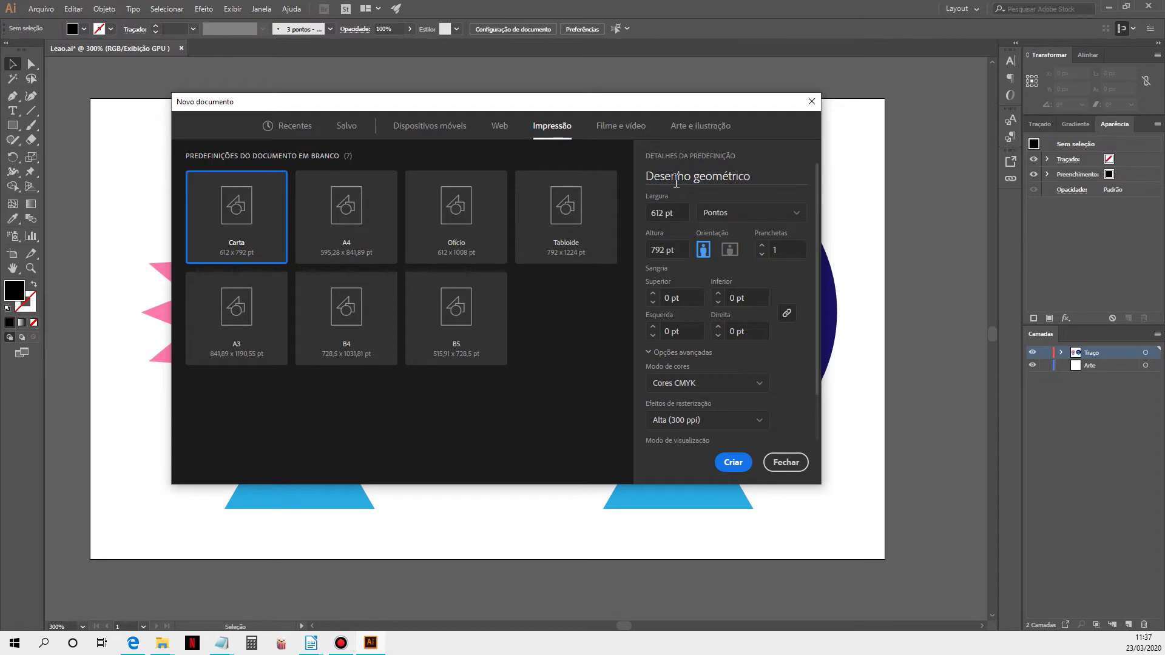
click(709, 426)
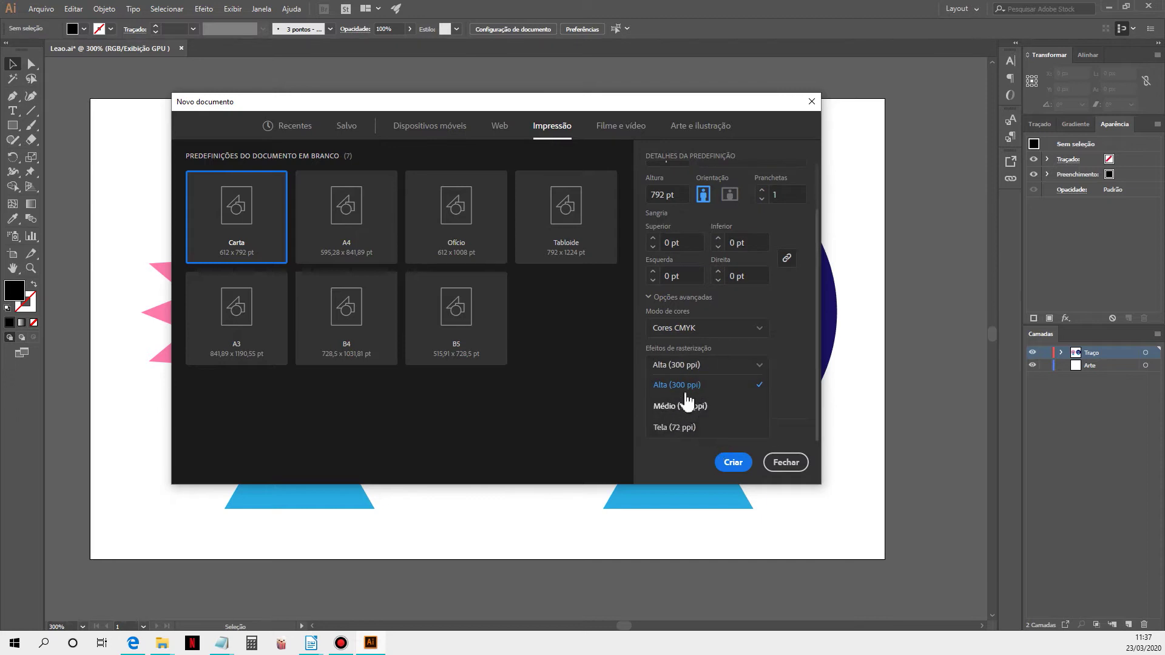
click(733, 463)
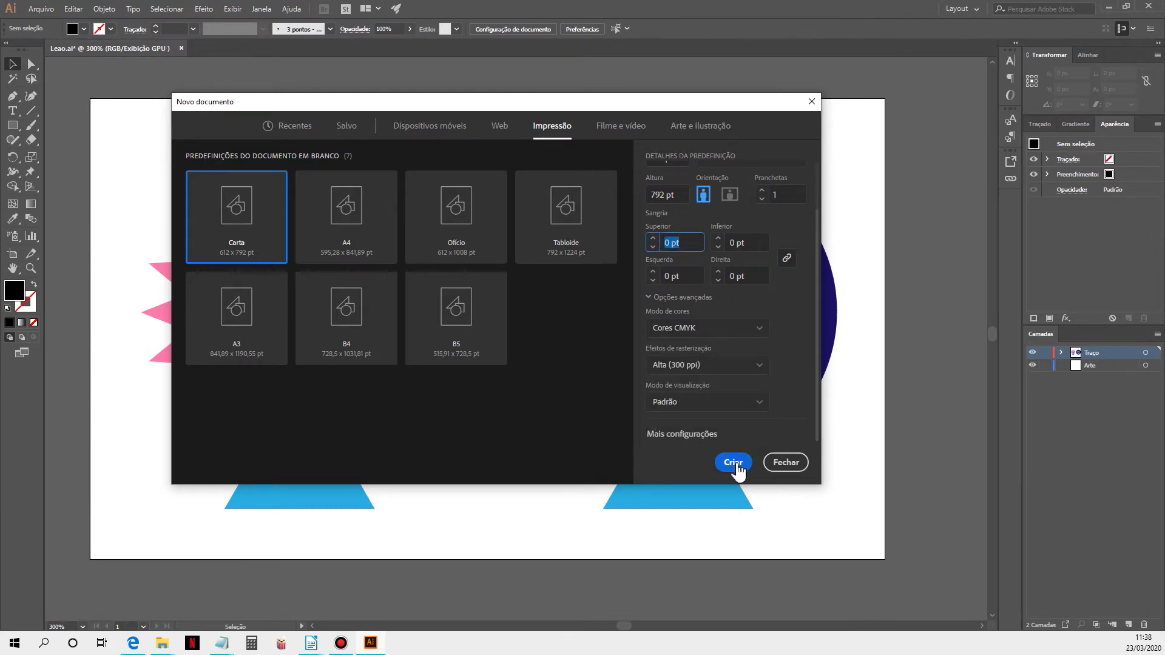
Raise the linked bleed to 5 pt on all sides of the new document.
click(654, 239)
click(654, 239)
click(654, 239)
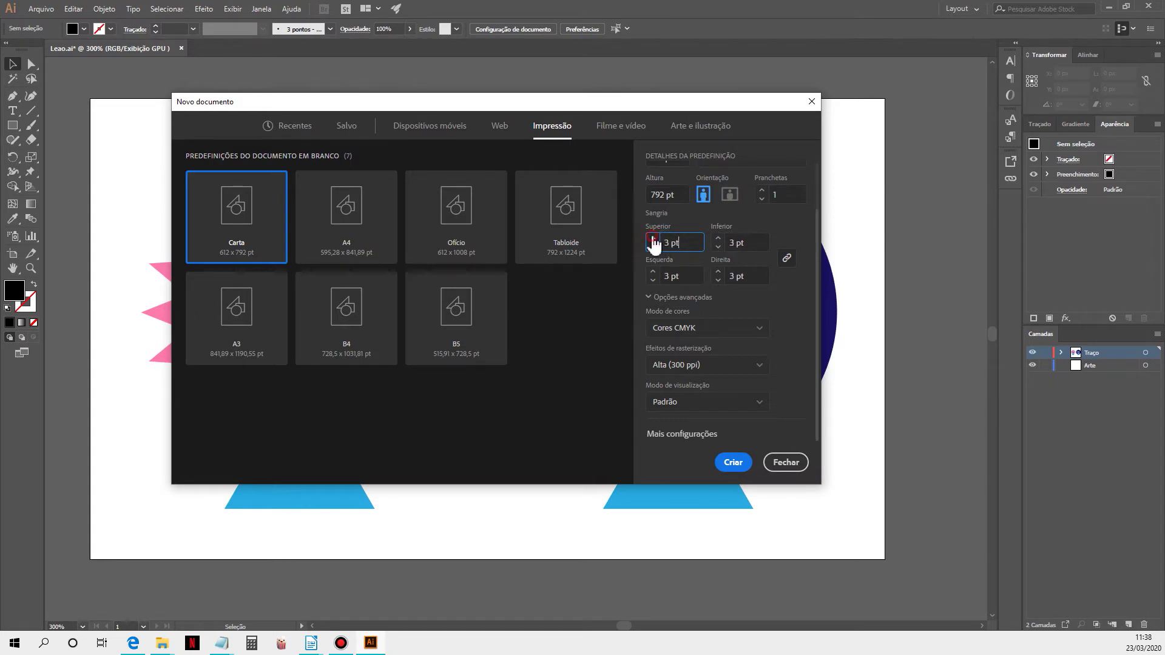
click(653, 239)
click(653, 239)
Switch the document units to millimetres and set the bleed to 3 mm on all sides.
scroll(780, 384, up, 2)
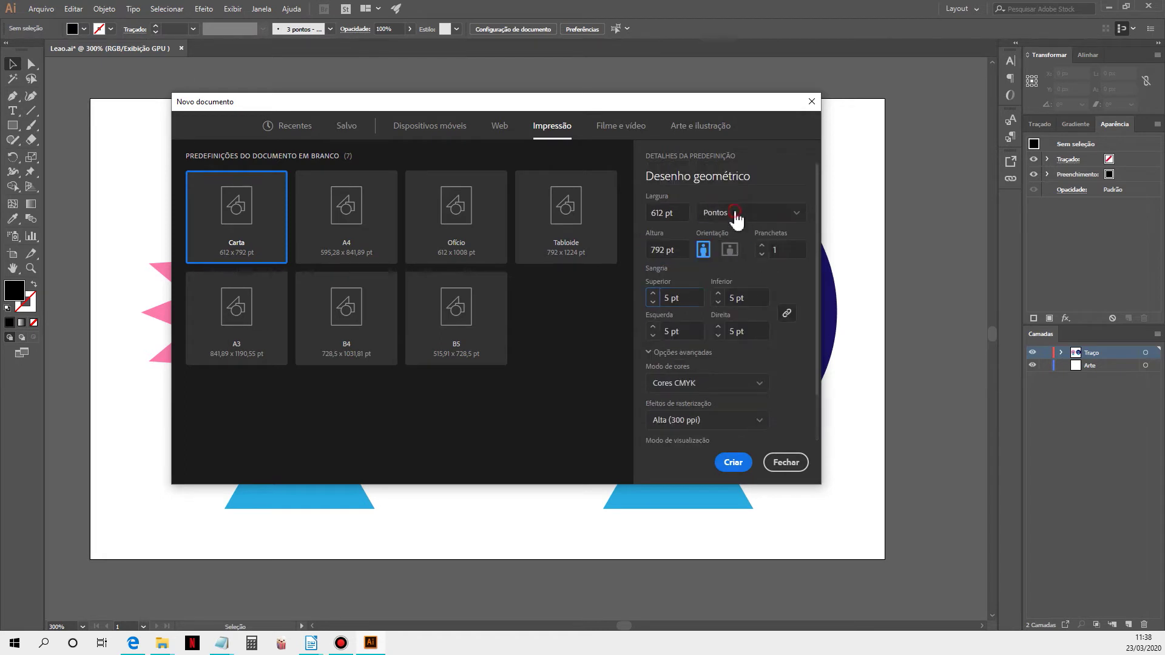
click(736, 213)
click(737, 297)
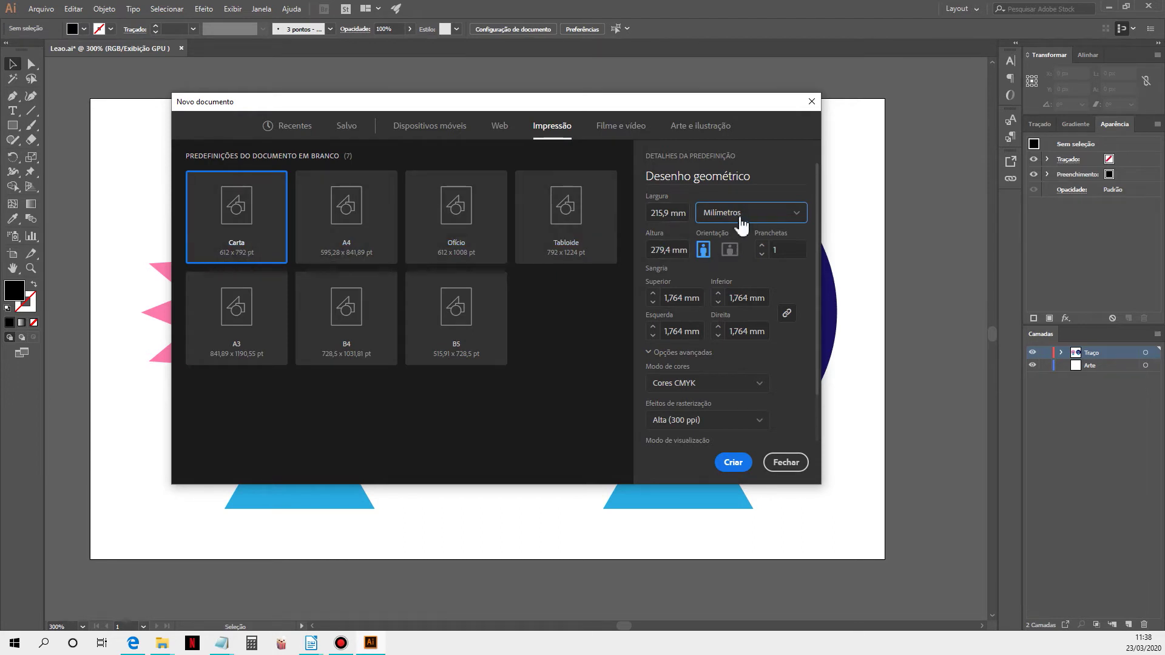
double_click(682, 298)
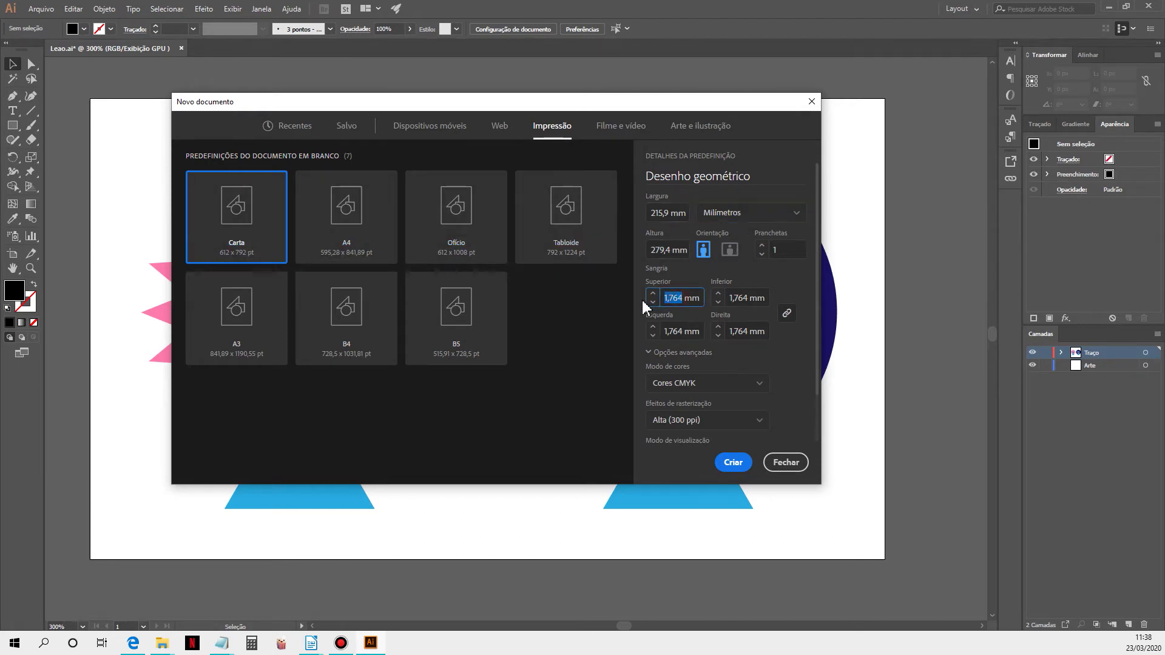
text(3)
key(Tab)
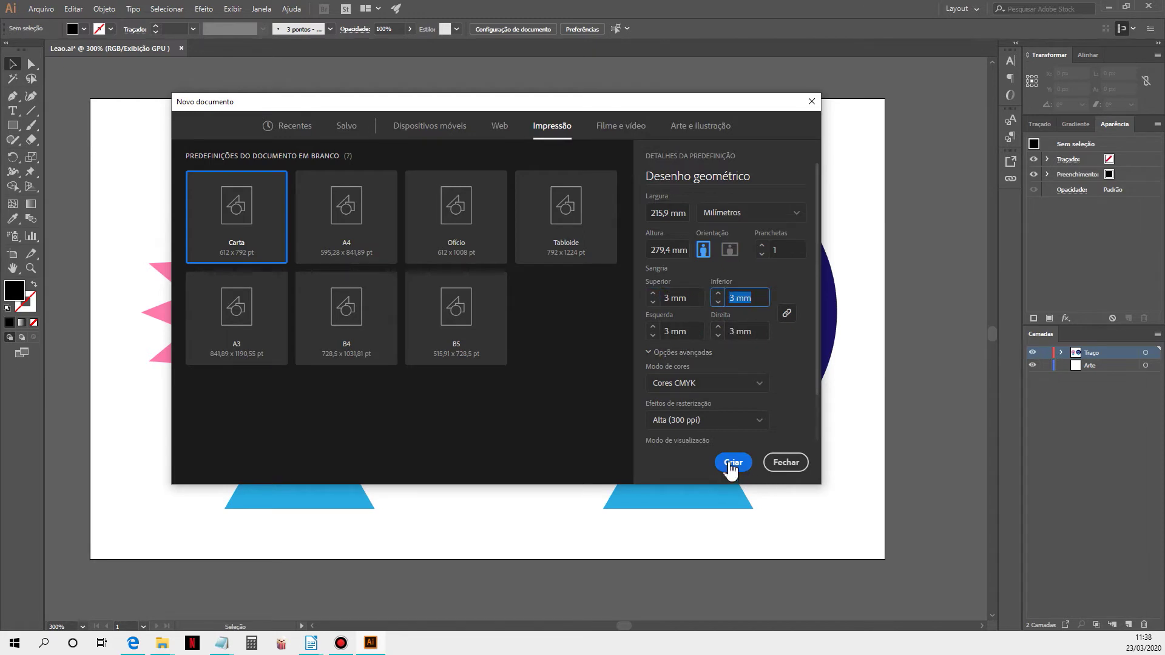
Set the bleed to 5 mm on all sides and create the document.
click(731, 298)
drag(729, 298, 736, 297)
text(5)
click(738, 331)
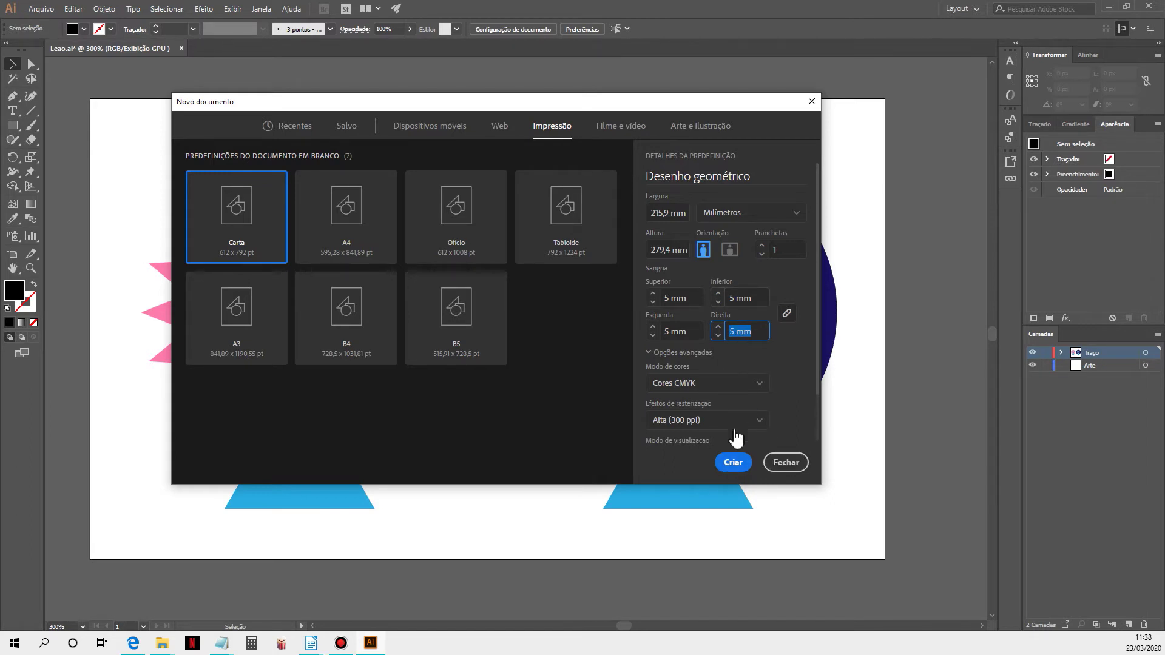
click(732, 464)
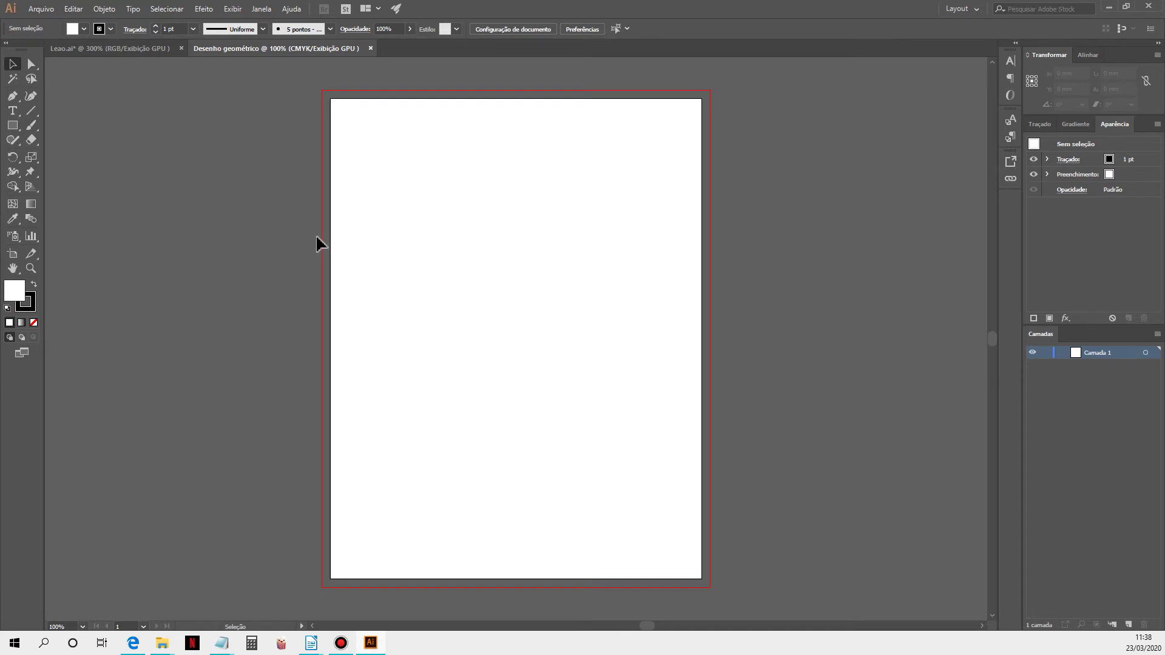
Examine the blank artboard at several magnifications, zooming in and out between 150% and 33.33%.
key(ctrl+plus)
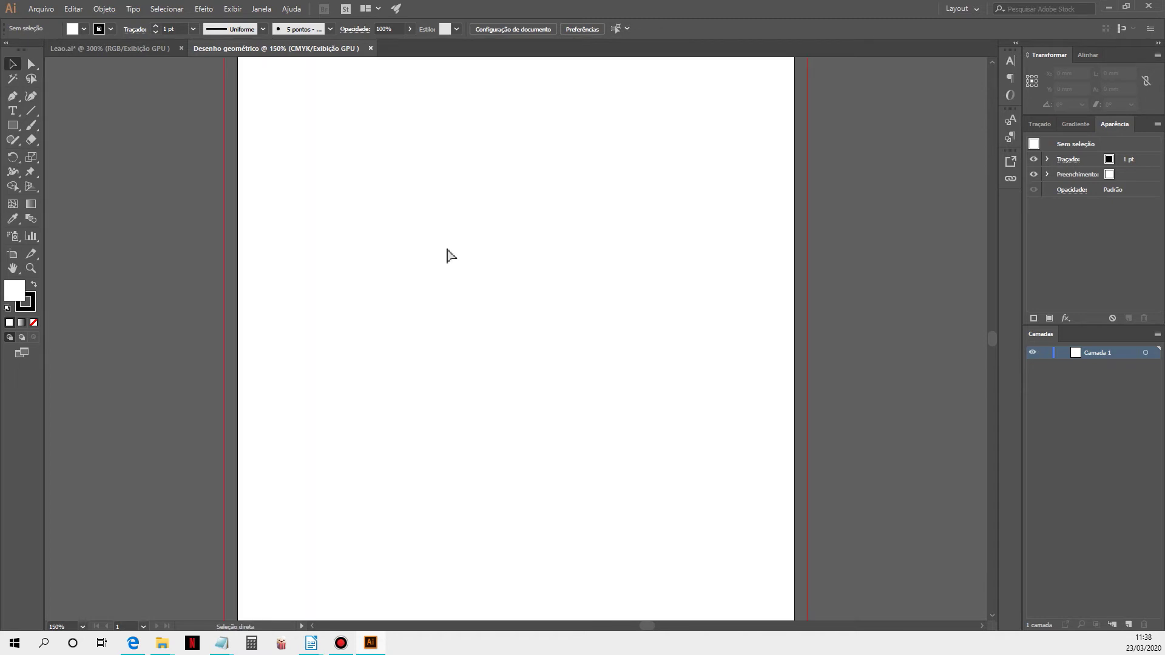
key(ctrl+minus)
key(ctrl+minus)
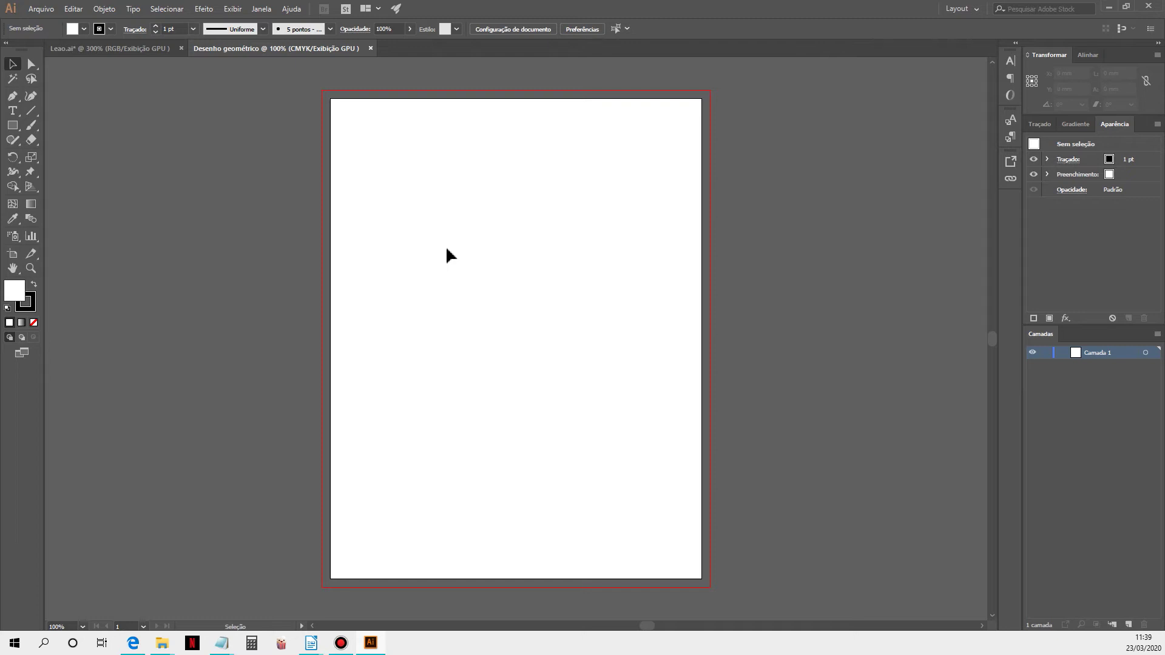
key(ctrl+alt+space)
click(453, 270)
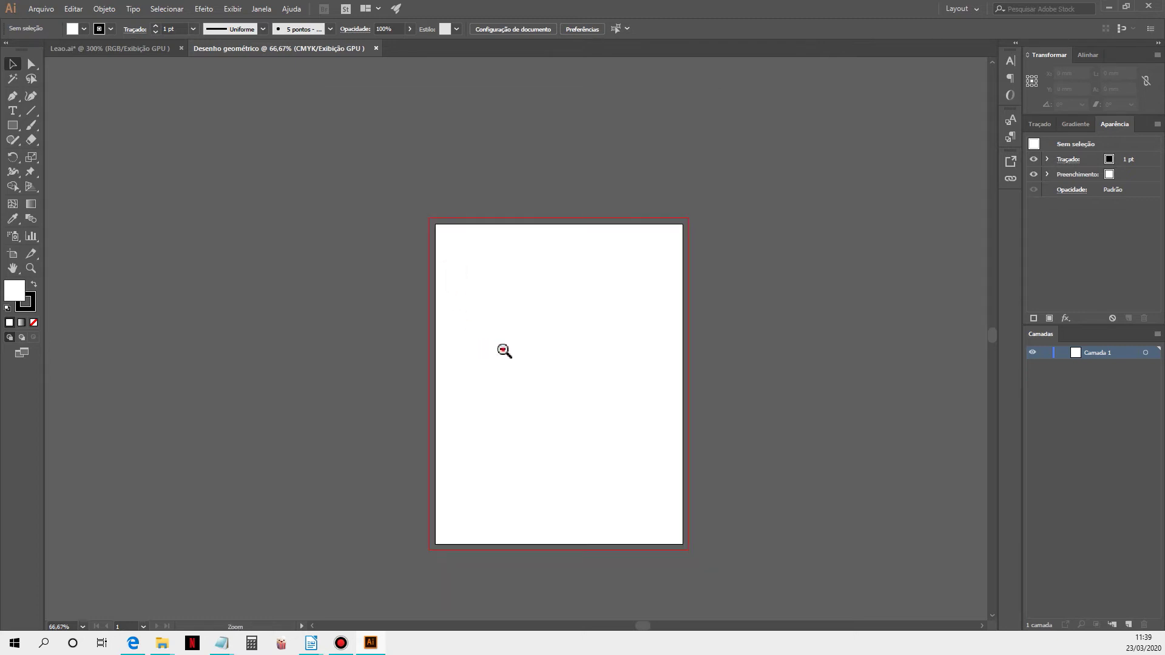
click(504, 351)
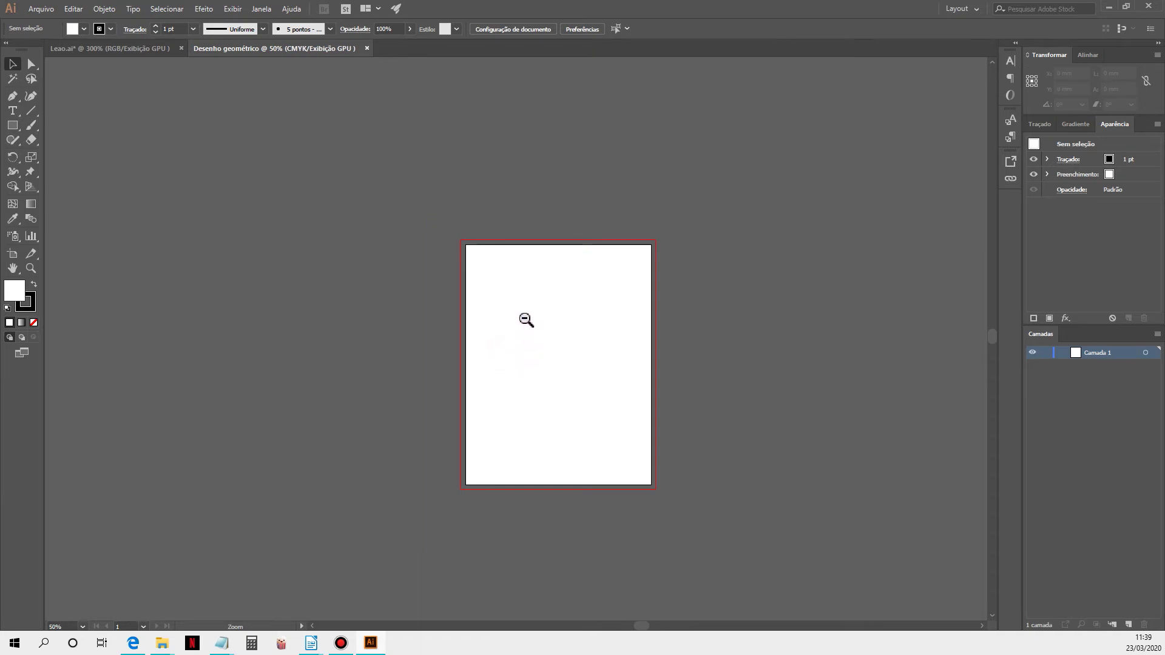
click(523, 364)
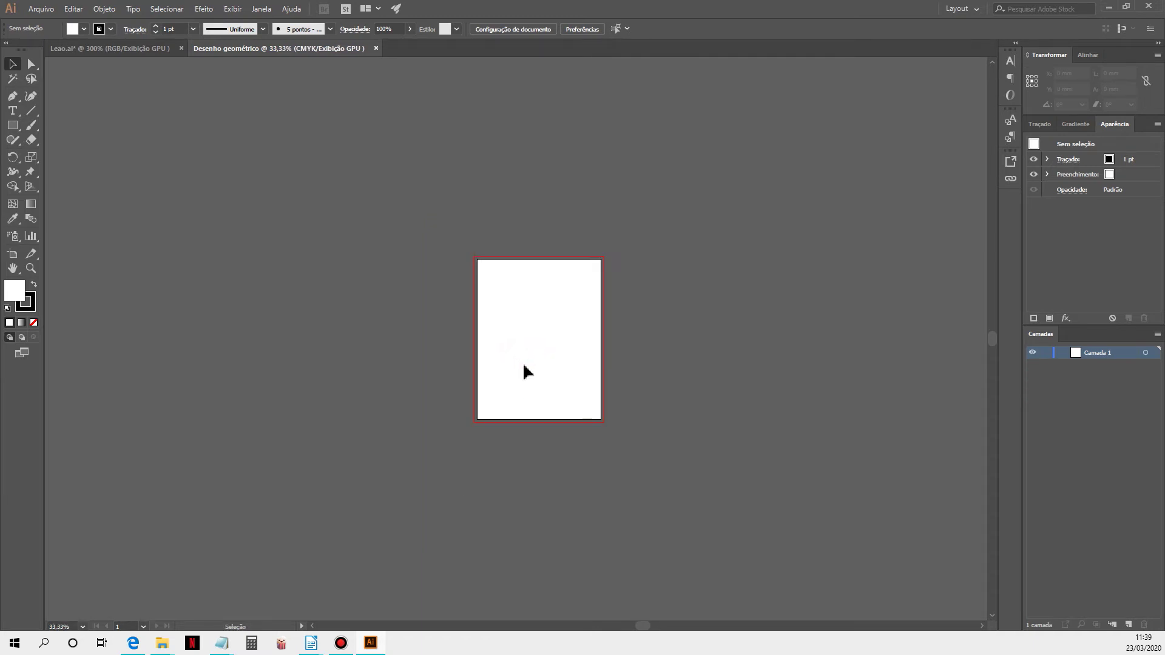
key(ctrl+space)
click(513, 289)
click(541, 345)
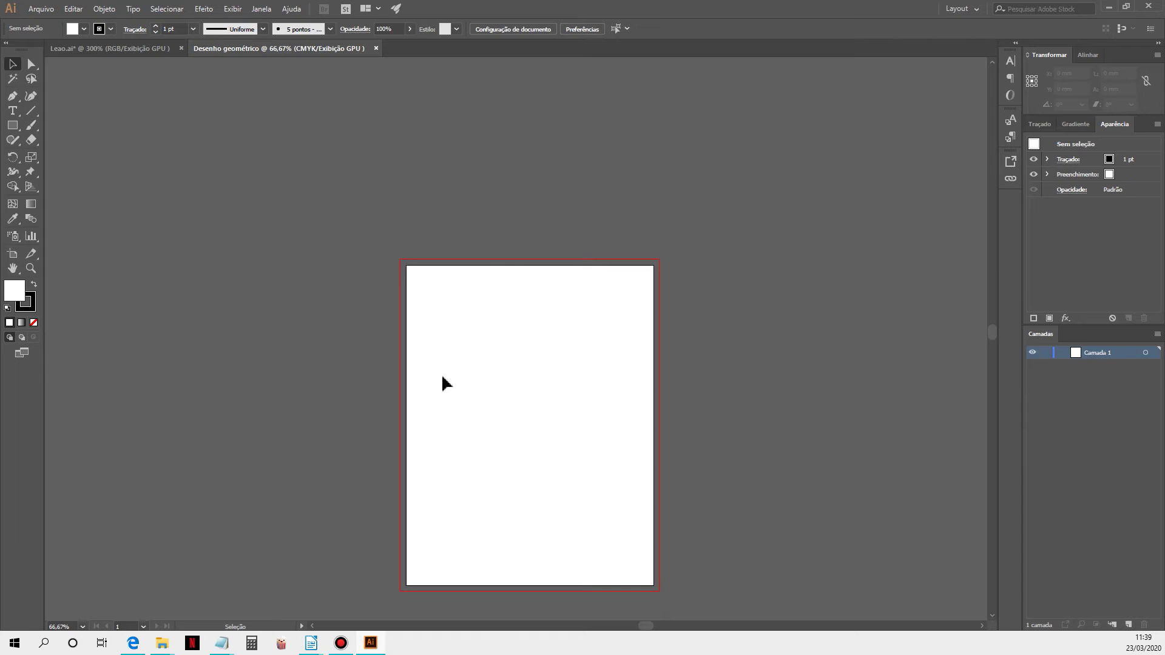
With the Rectangle tool active, magnify the upper part of the artboard and bring its full width into view.
click(12, 125)
key(ctrl+space)
drag(479, 300, 572, 486)
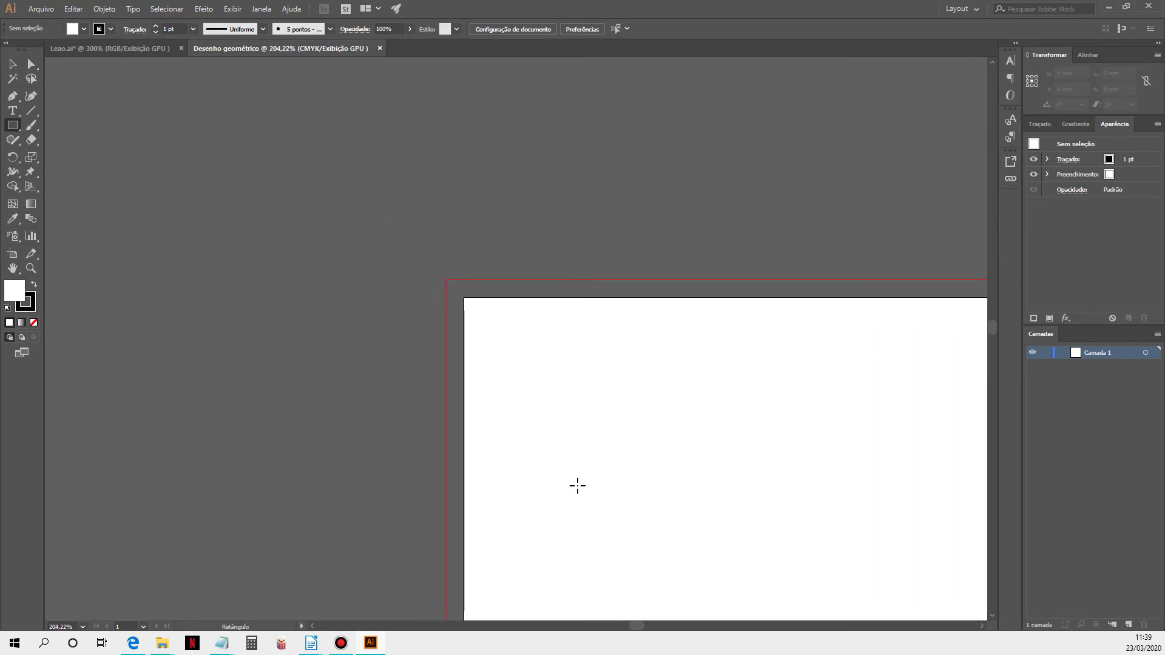
key(space)
drag(698, 479, 428, 287)
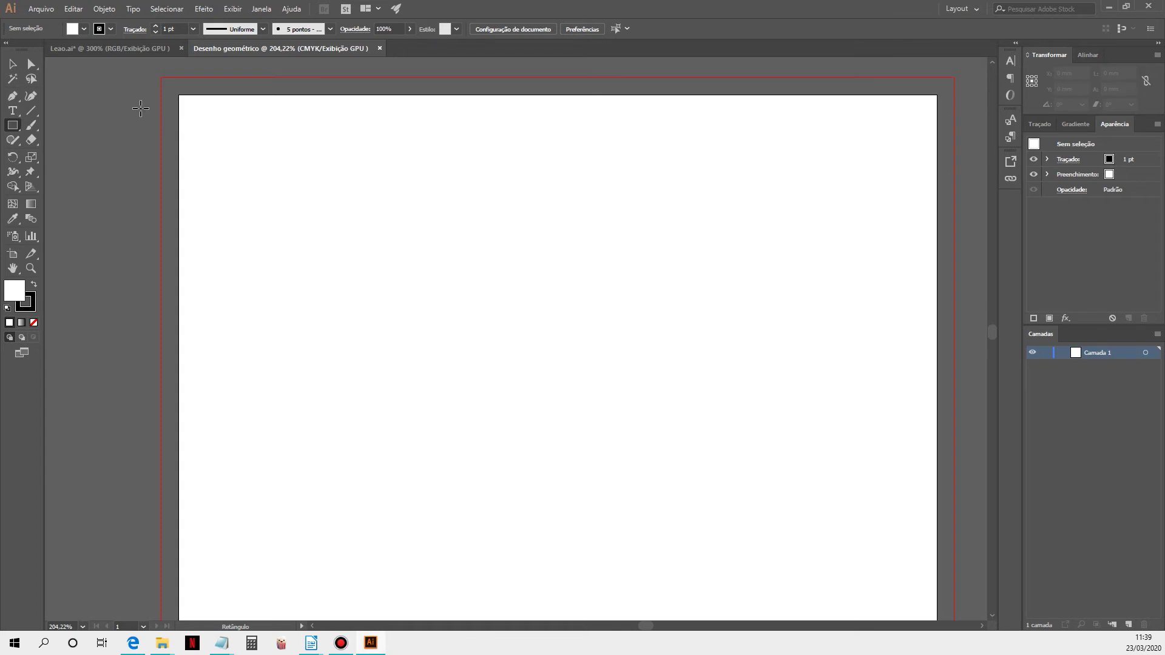
Place leaozinho-02.png from the Shapes folder on the artboard as a linked image.
click(42, 10)
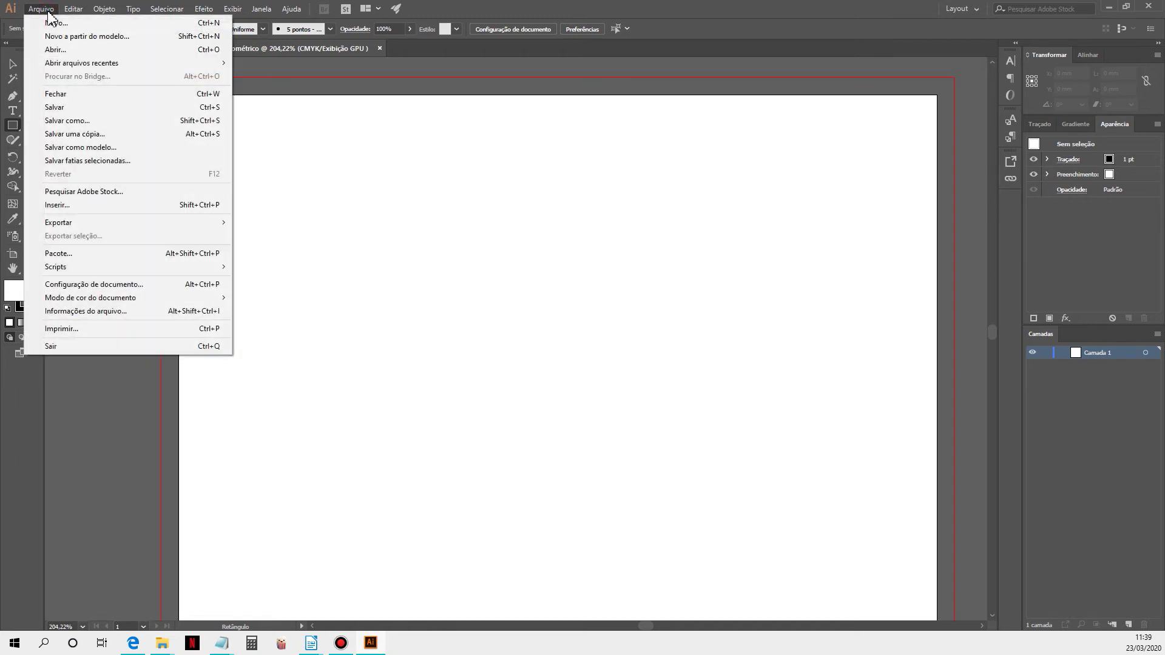
click(85, 204)
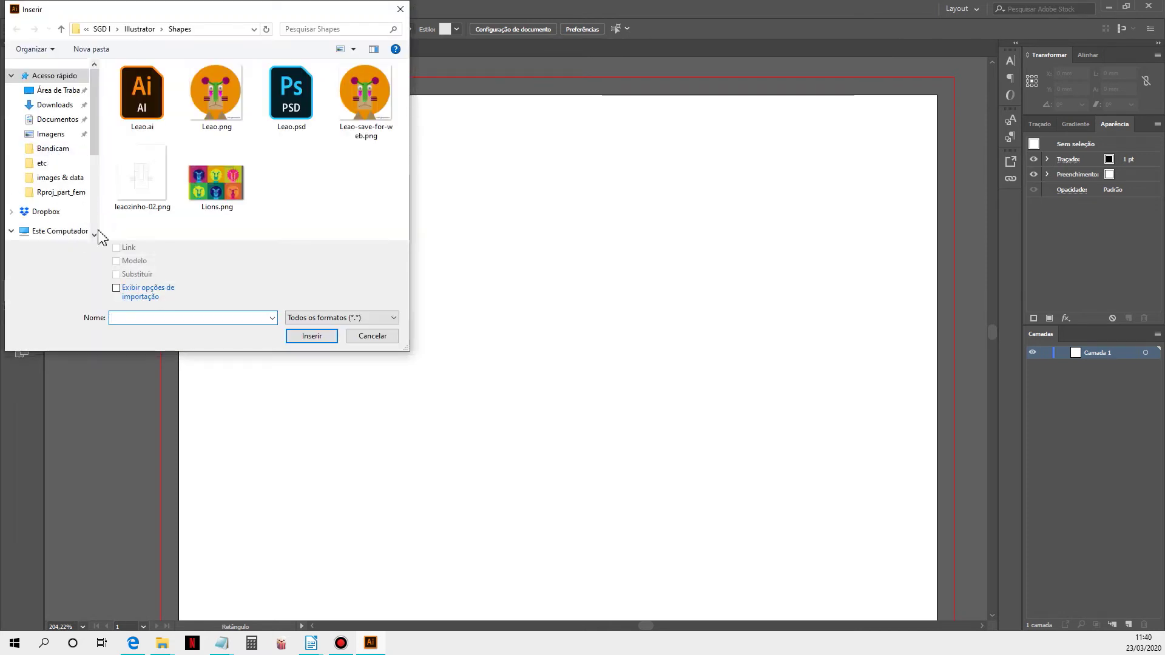
click(142, 187)
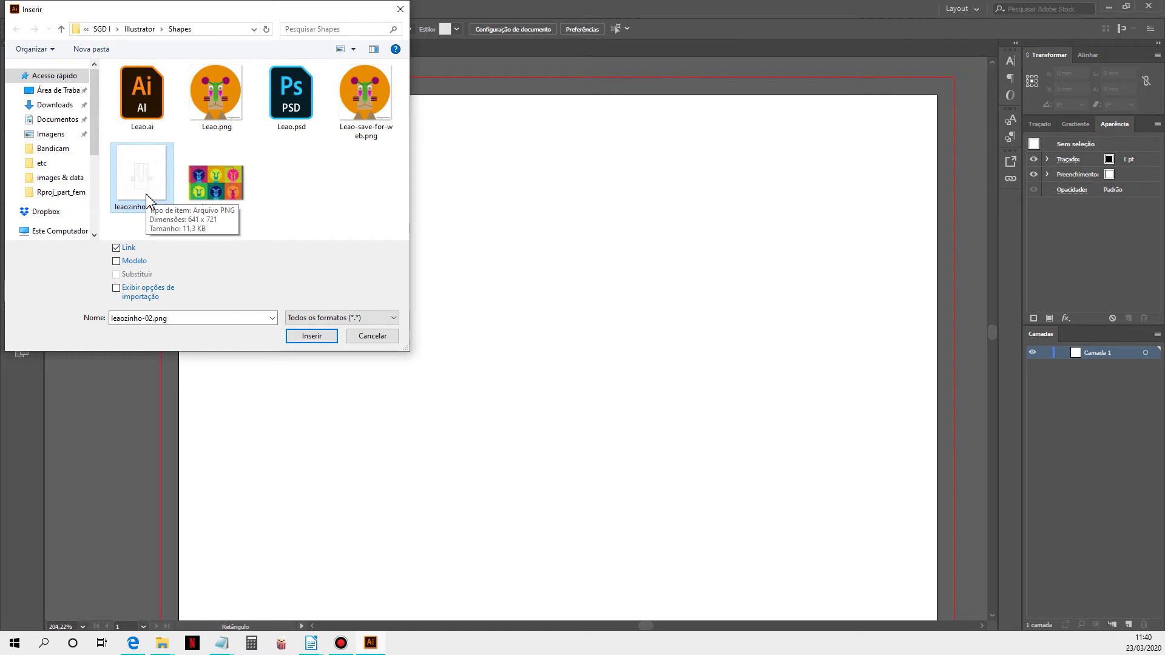
click(310, 336)
click(295, 180)
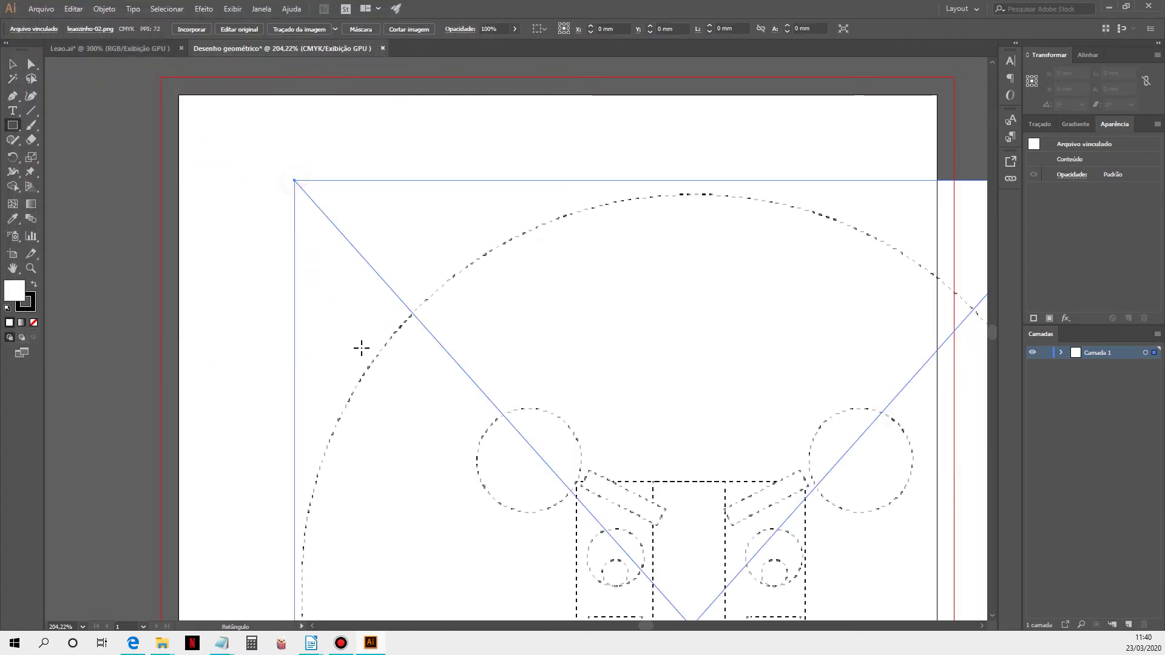
Move the linked lion image so its upper-left corner meets the artboard's upper-left corner.
click(17, 68)
drag(430, 305, 288, 199)
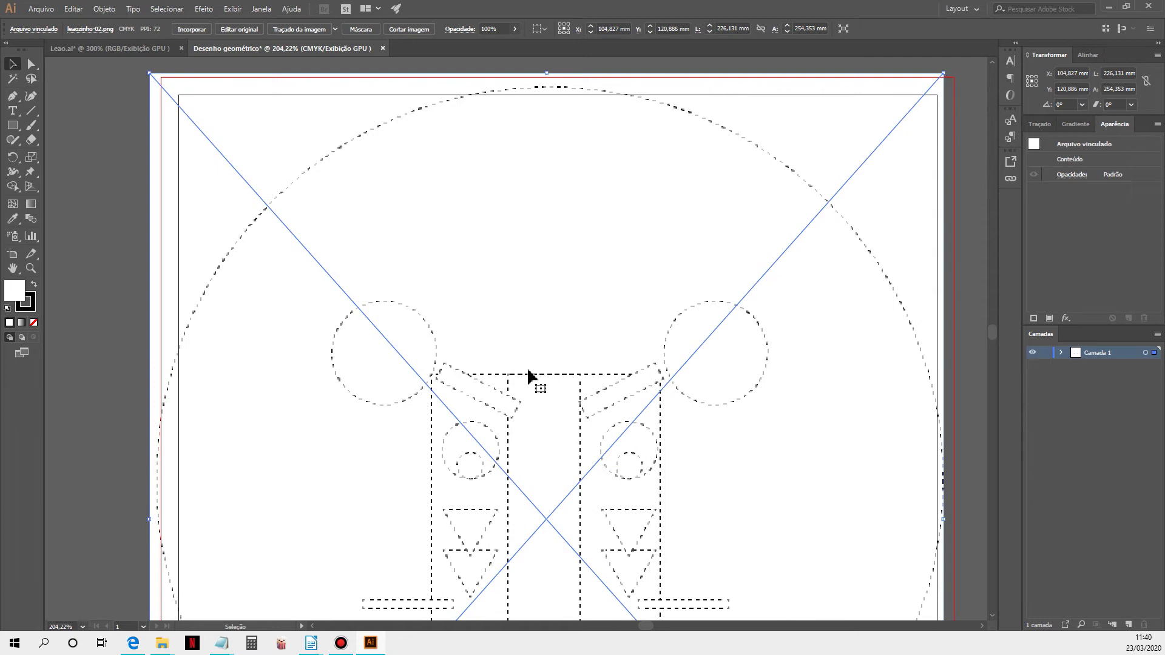
ctrl+alt+click(599, 386)
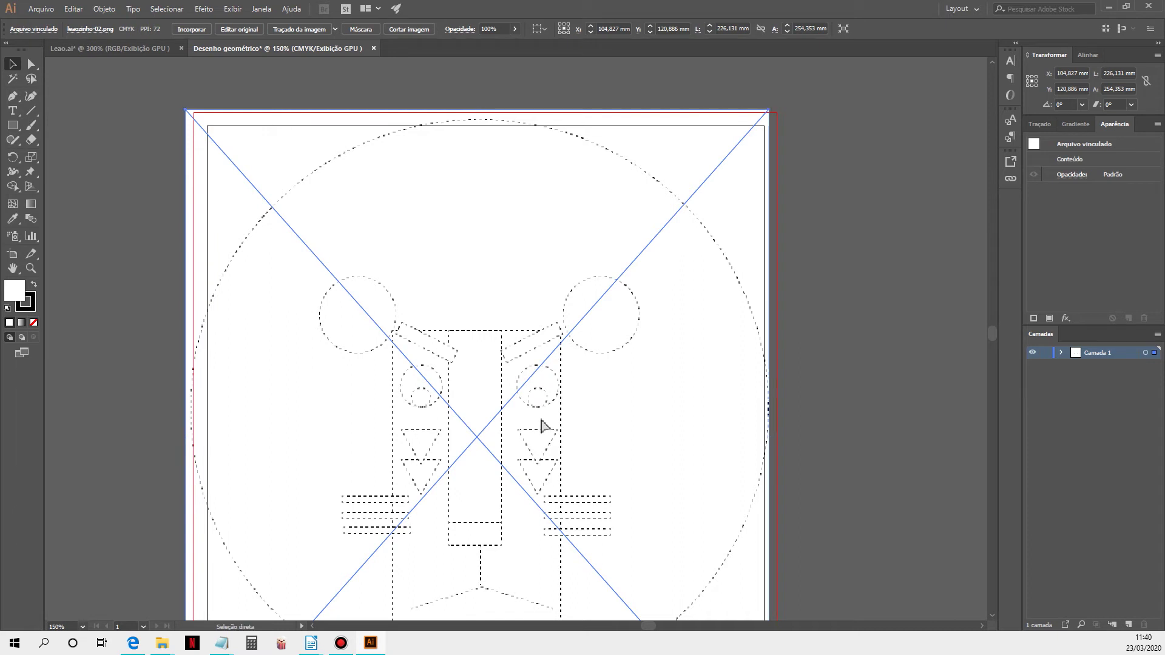
key(ctrl+minus)
drag(478, 339, 405, 337)
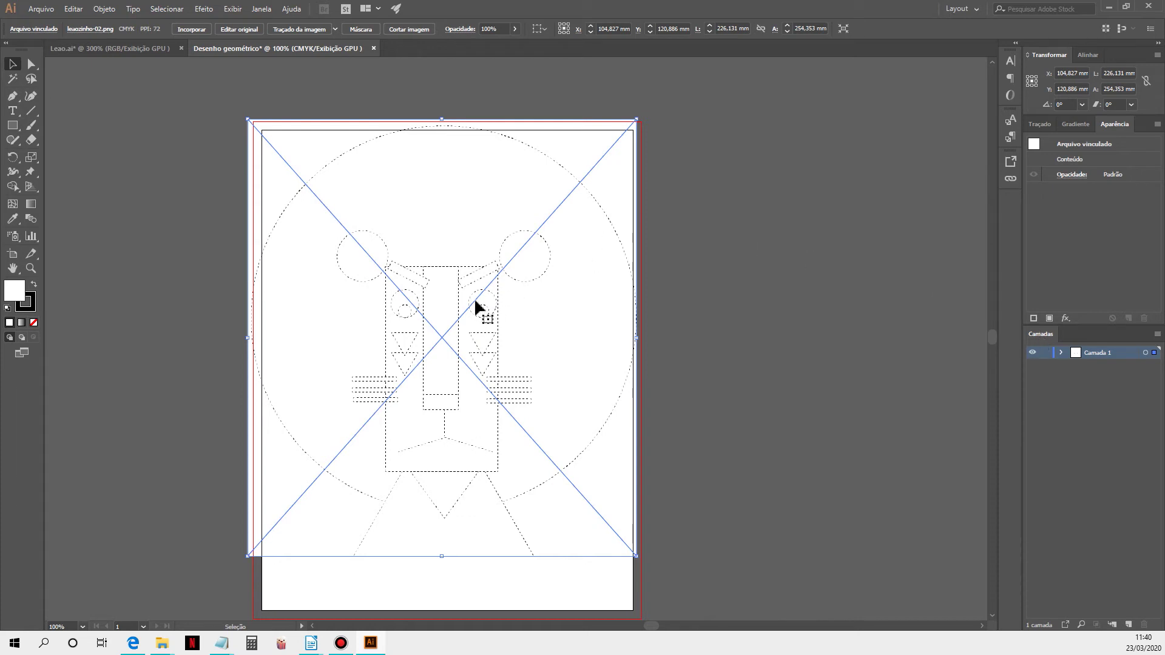
drag(465, 318, 477, 318)
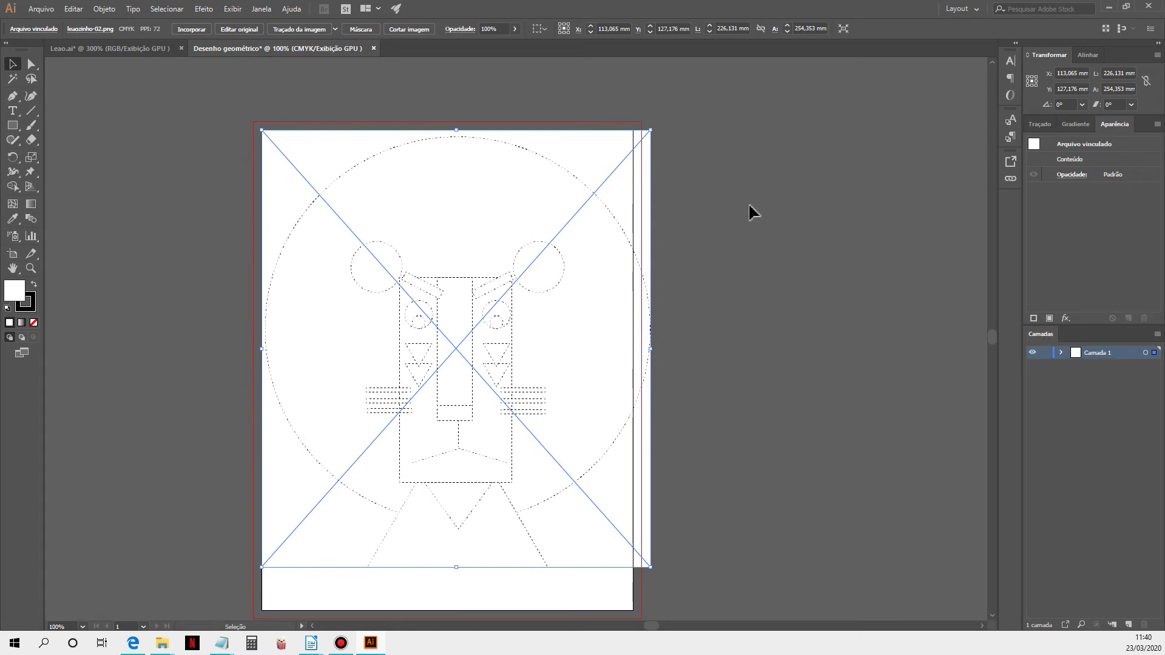
Float and enlarge the layers list beside the artboard, and expand Camada 1 to select its linked file entry.
click(261, 9)
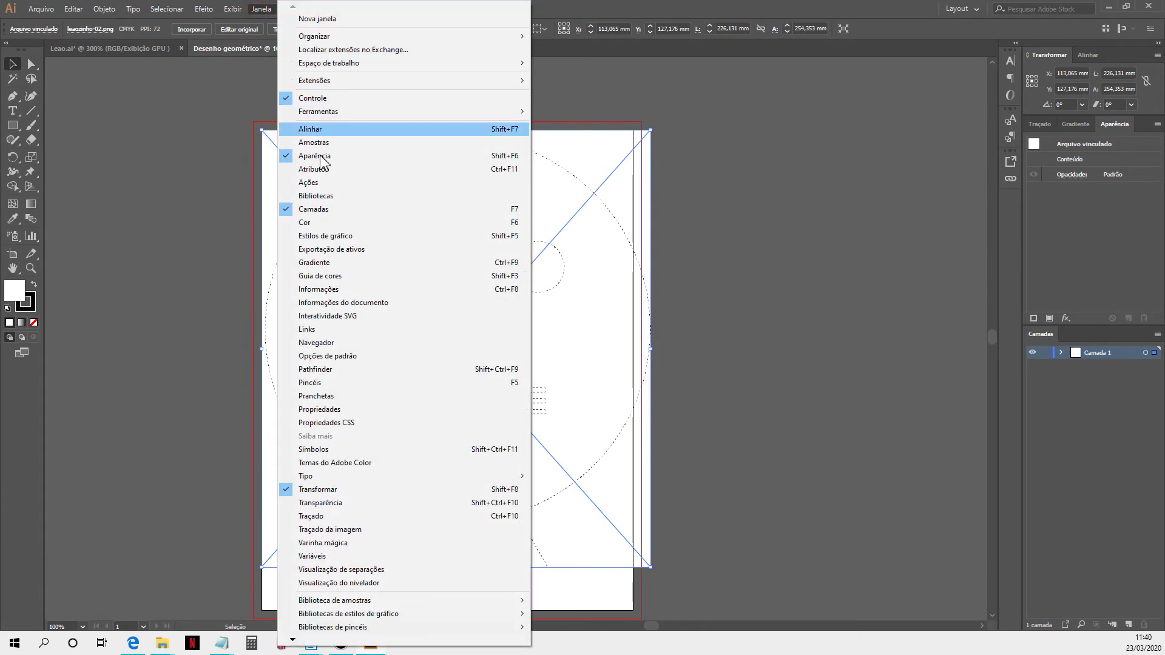
click(1039, 337)
drag(1040, 335, 686, 167)
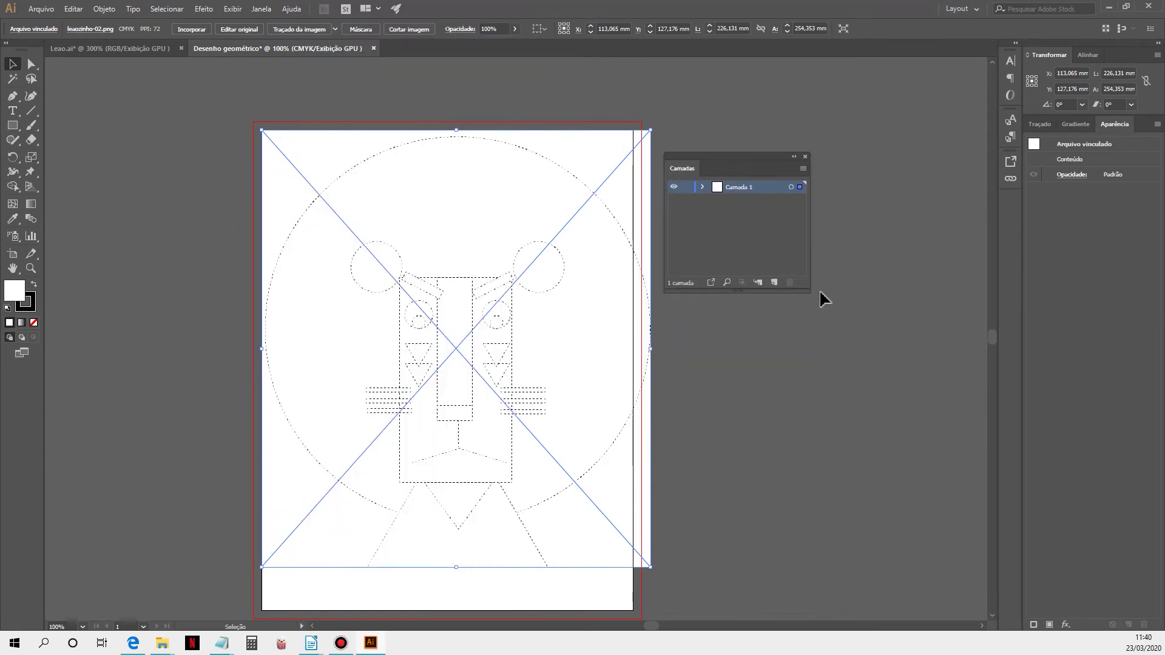
drag(810, 293, 831, 352)
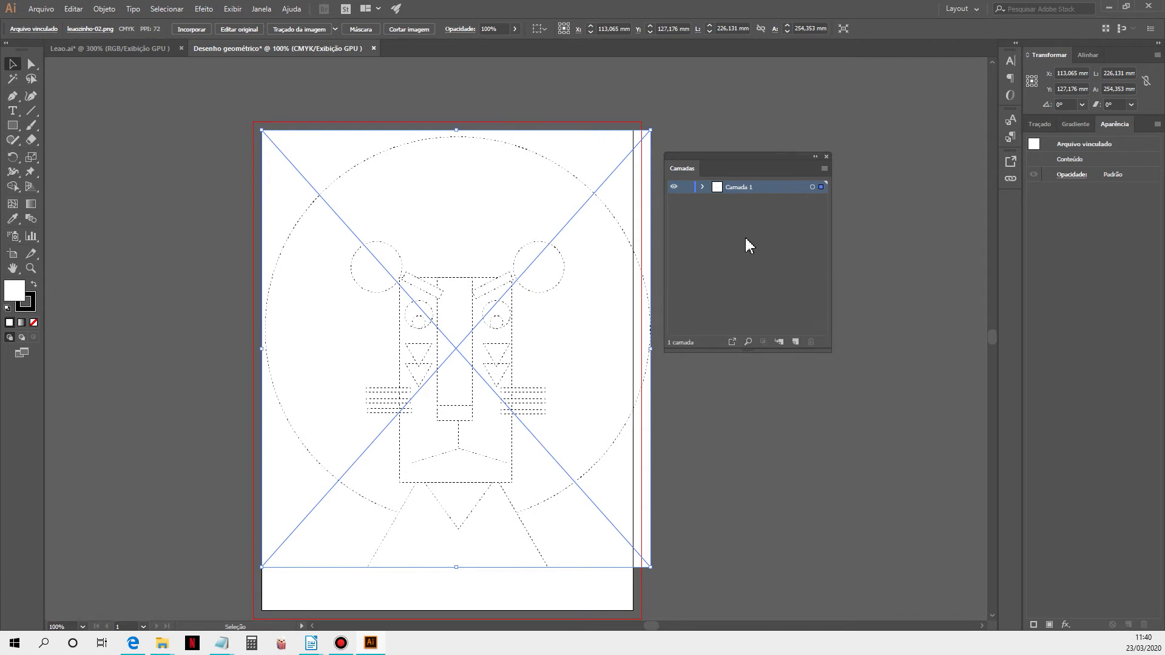
click(703, 187)
click(744, 200)
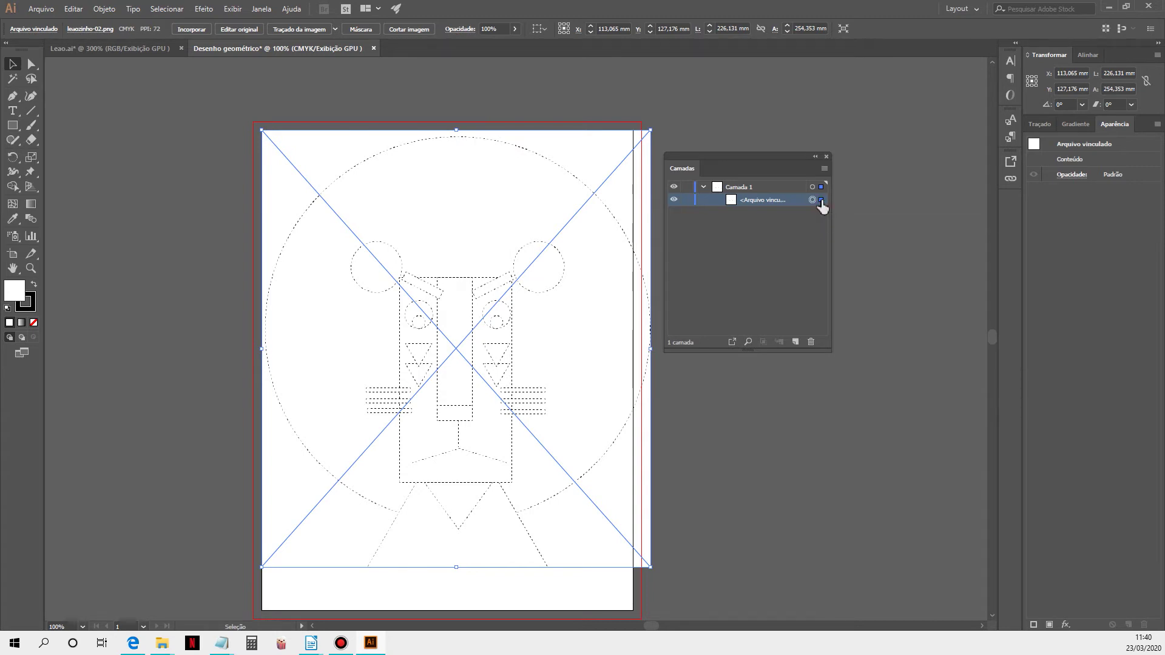
Try selecting and deselecting the linked image through its entry in Camada 1, and lock it.
click(759, 414)
click(821, 200)
click(789, 377)
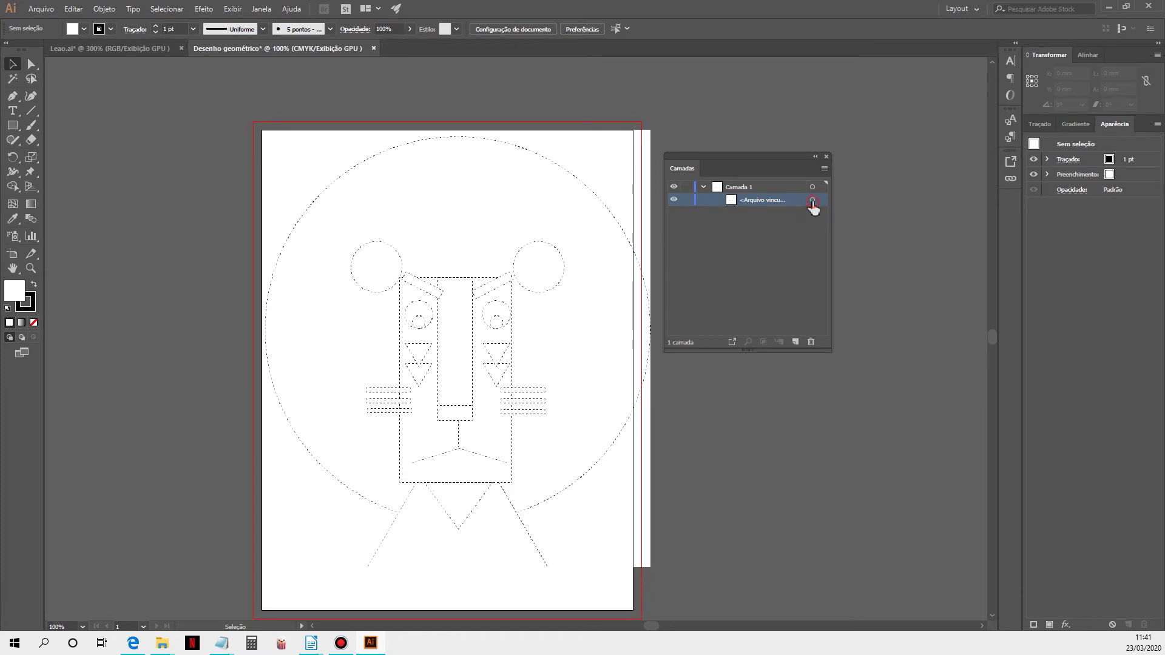
click(814, 201)
click(837, 424)
click(811, 200)
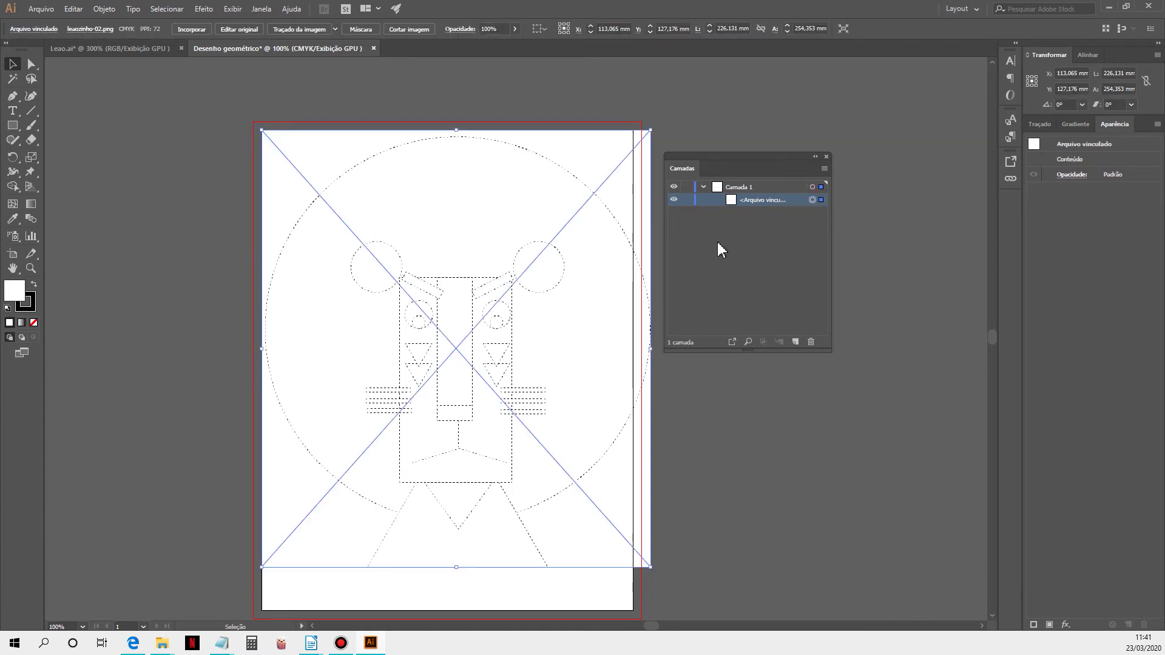
click(686, 202)
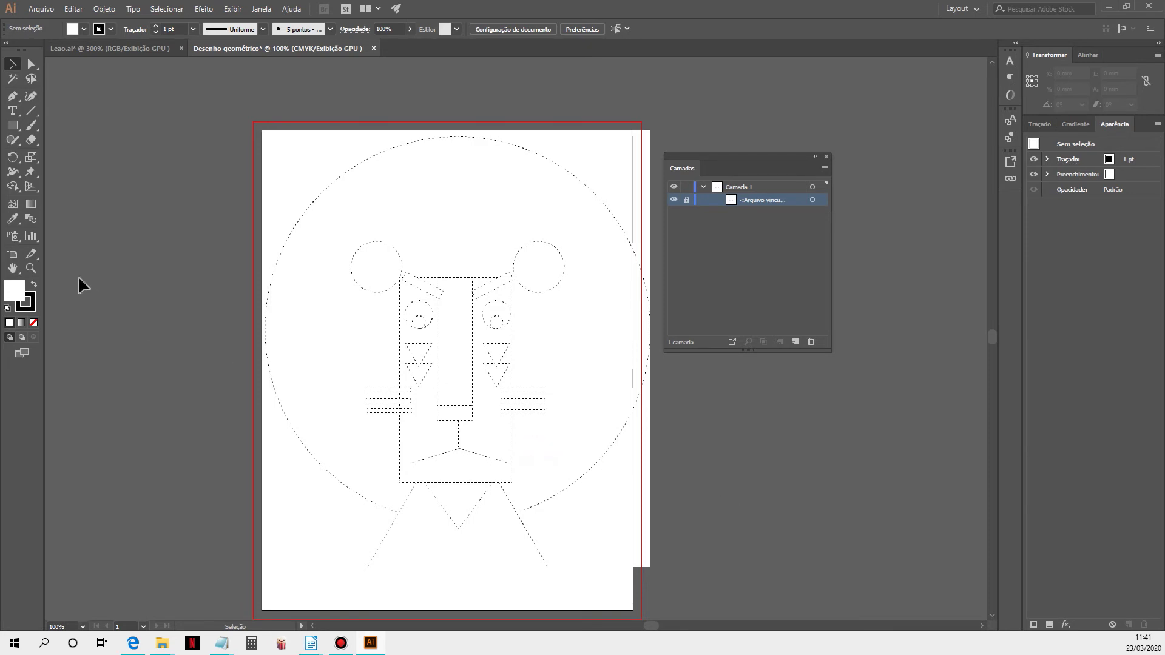
Resize the artboard to 226,13 × 254,71 mm so it fits the lion image.
click(12, 258)
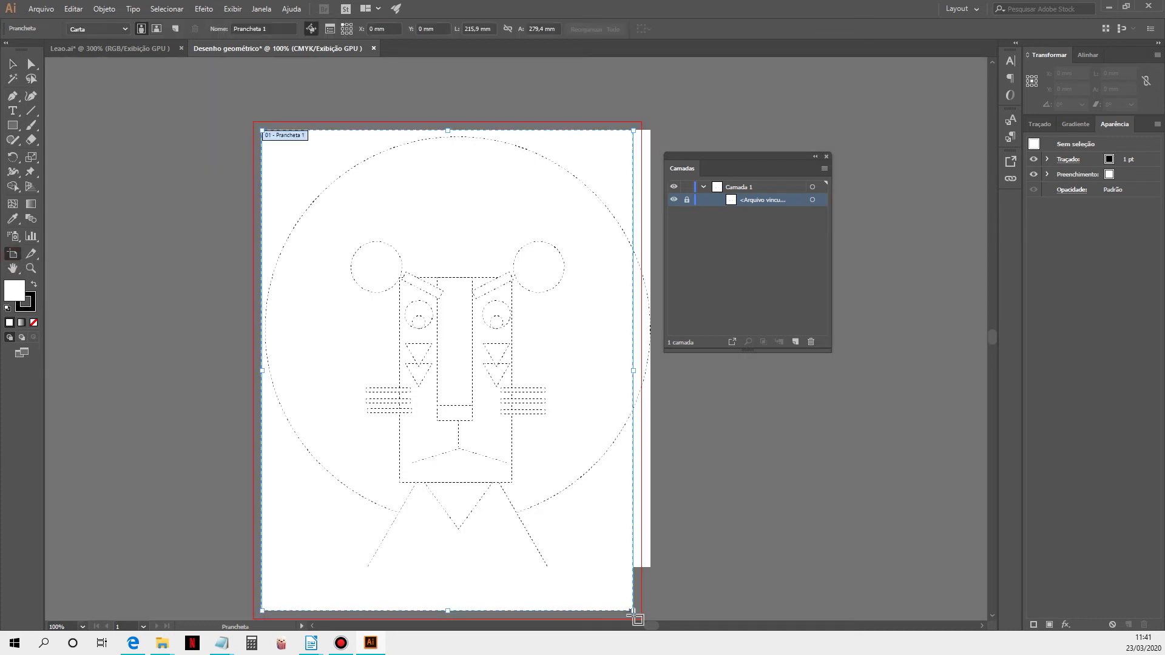
drag(634, 611, 651, 568)
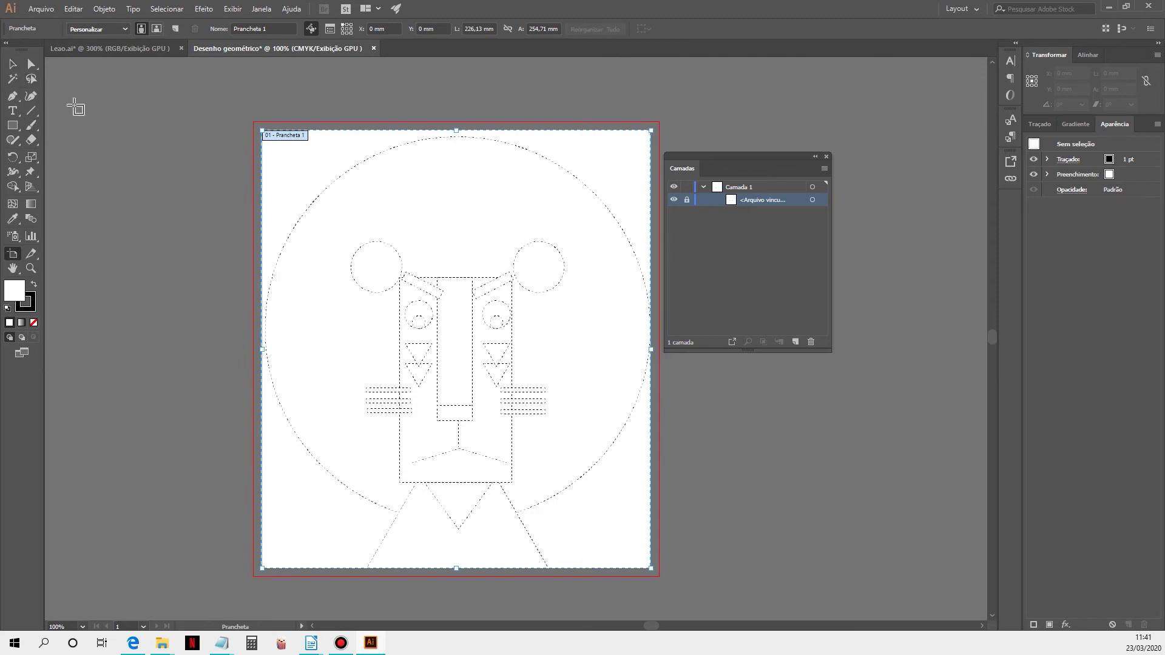
key(v)
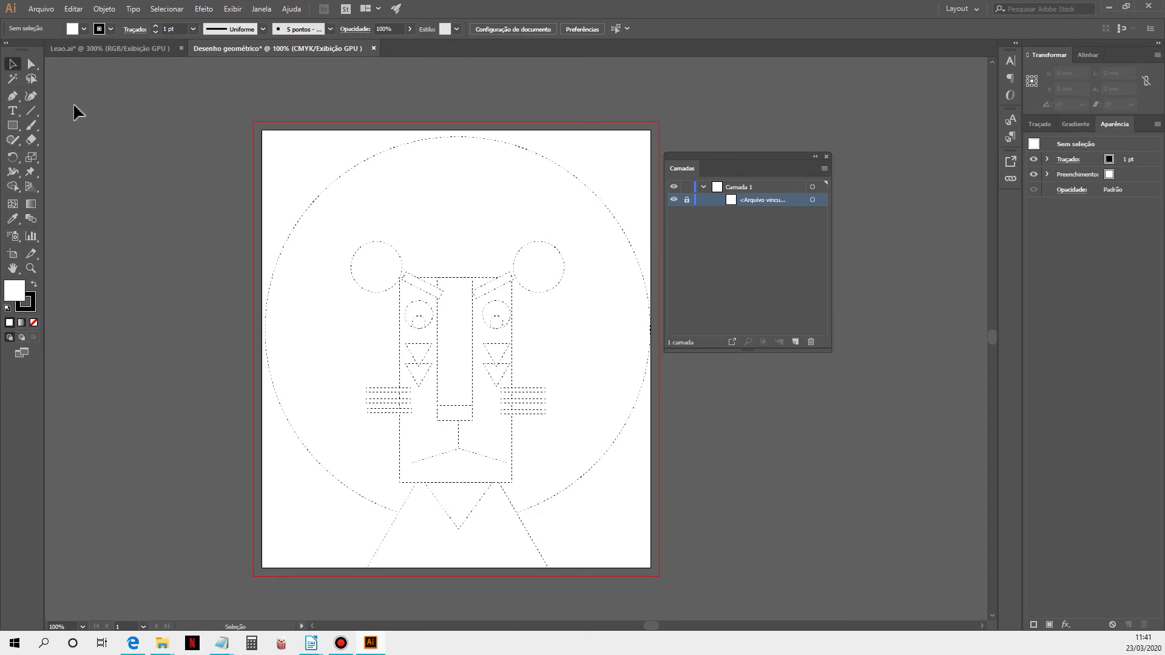
Make Camada 1 the active layer and set a cyan fill for the Rectangle tool.
click(739, 188)
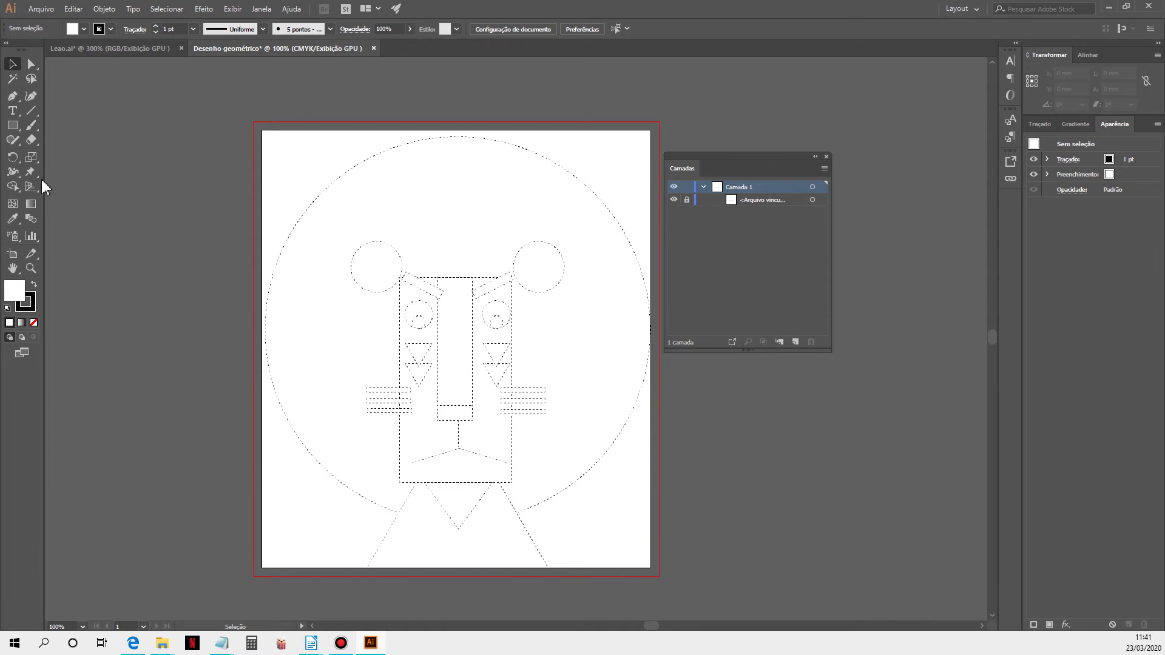
click(13, 127)
click(83, 29)
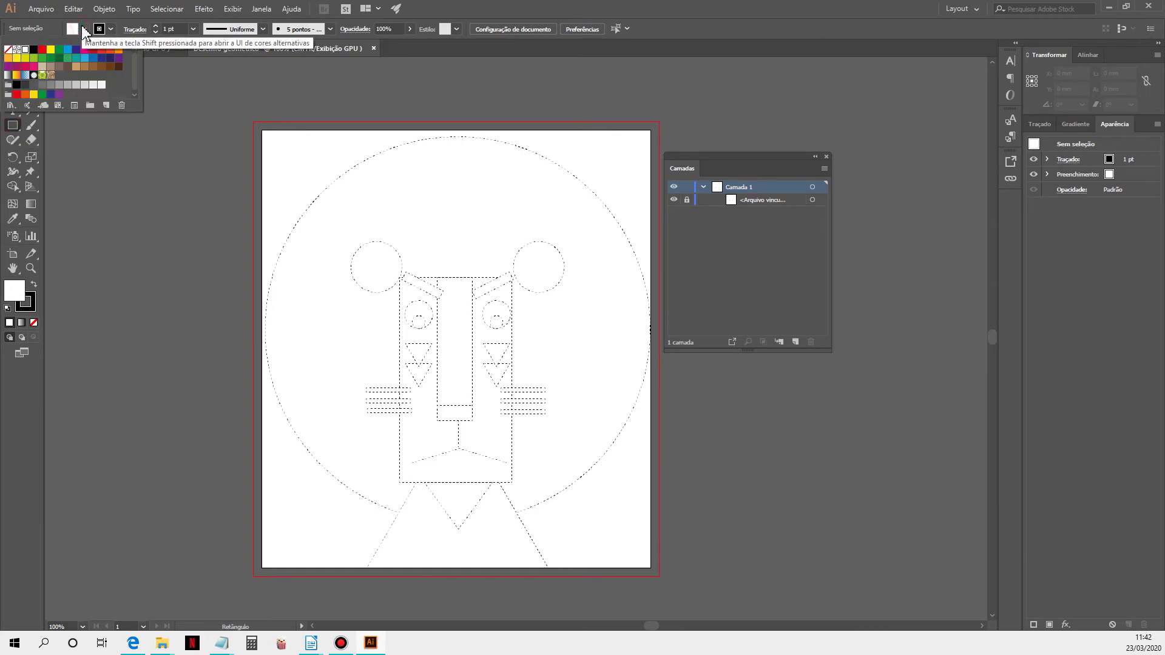
click(68, 53)
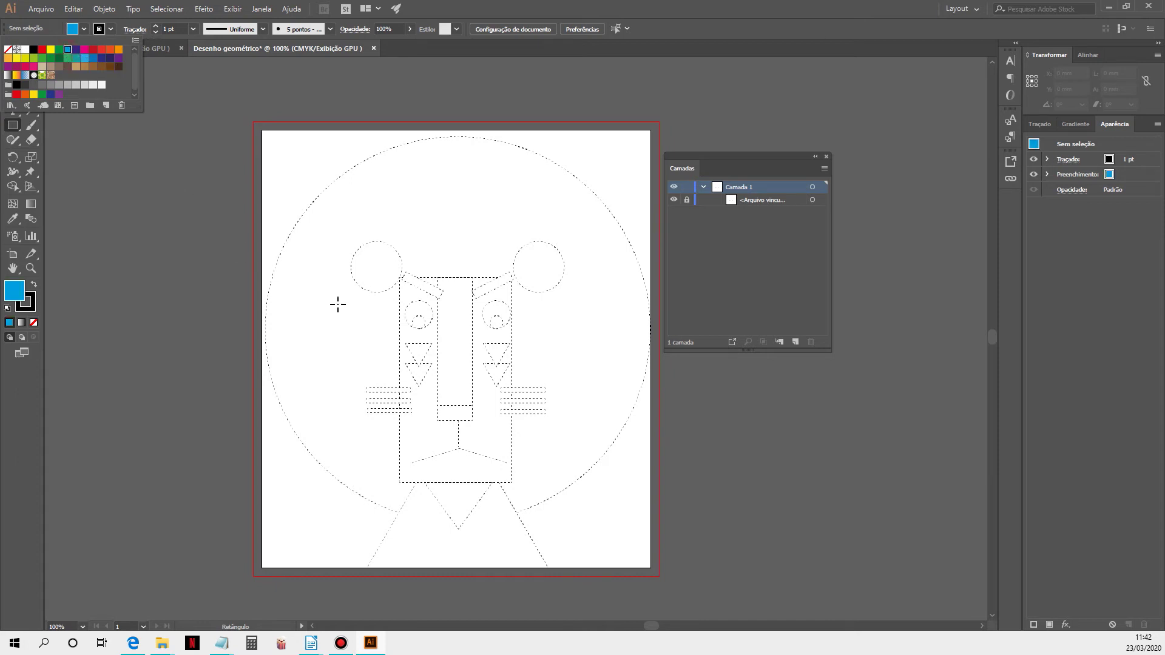
Draw a rectangle about 70.6 × 121 mm over the lion's face and move it to the artboard's upper-left area.
click(397, 269)
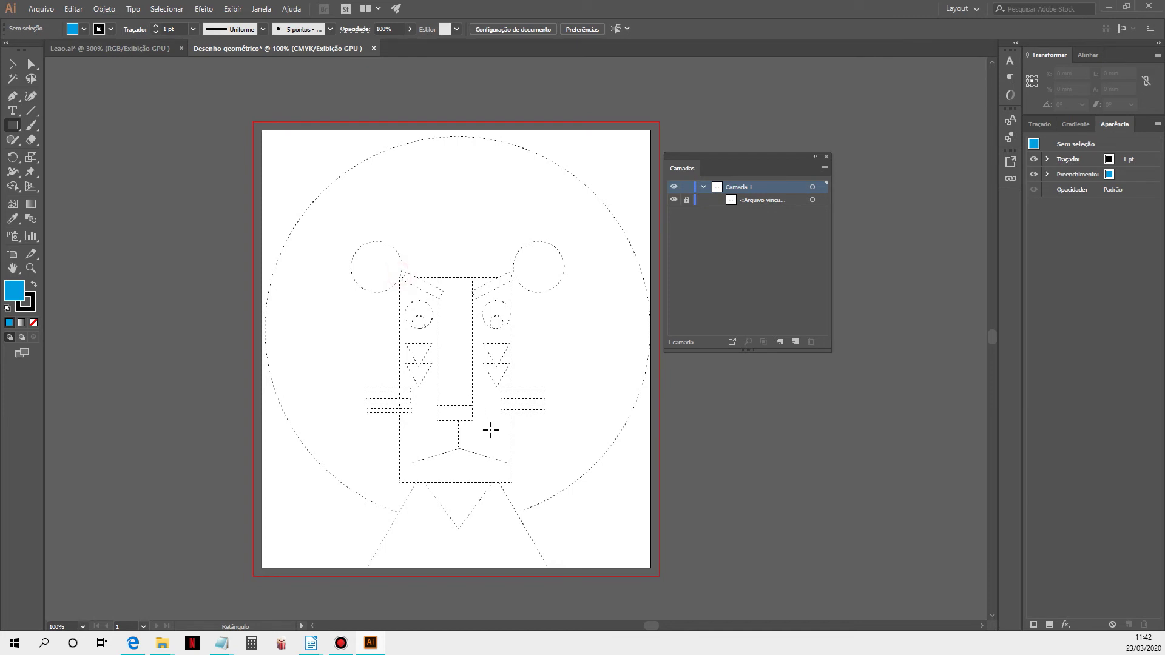
drag(514, 483, 393, 274)
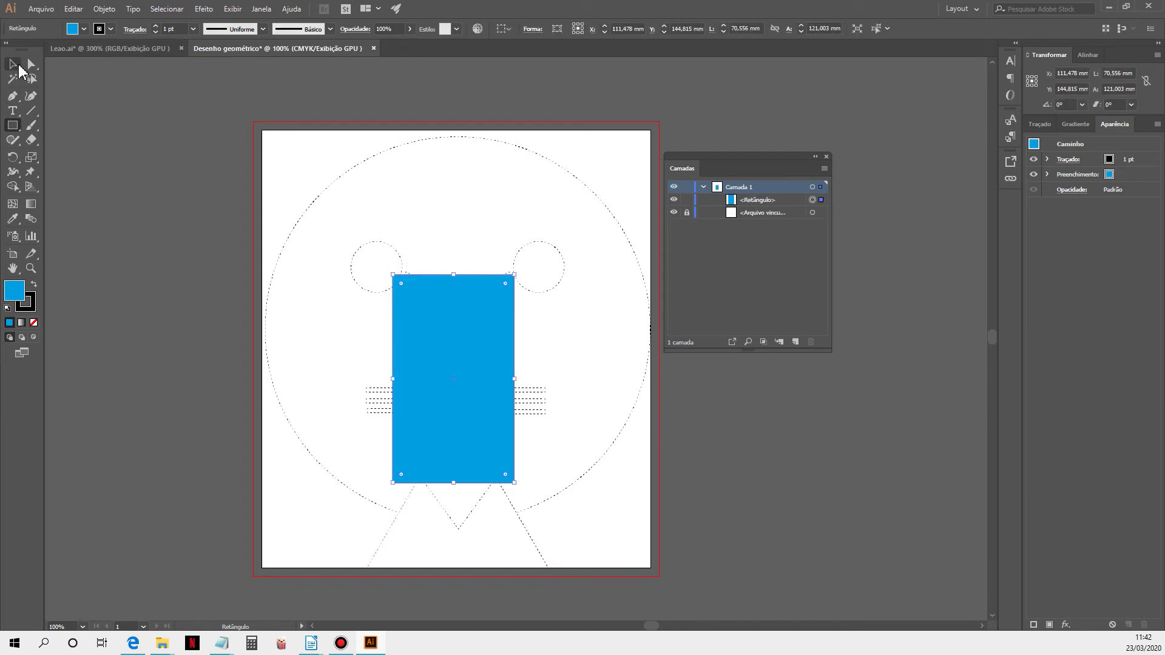
click(14, 64)
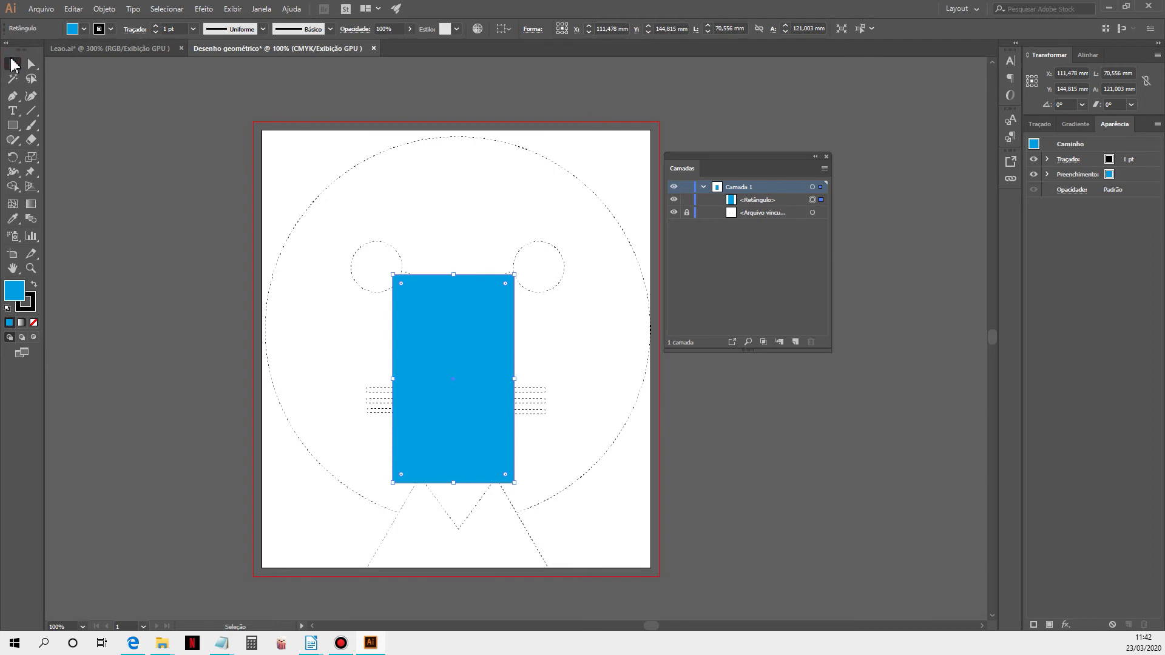
drag(457, 332, 333, 193)
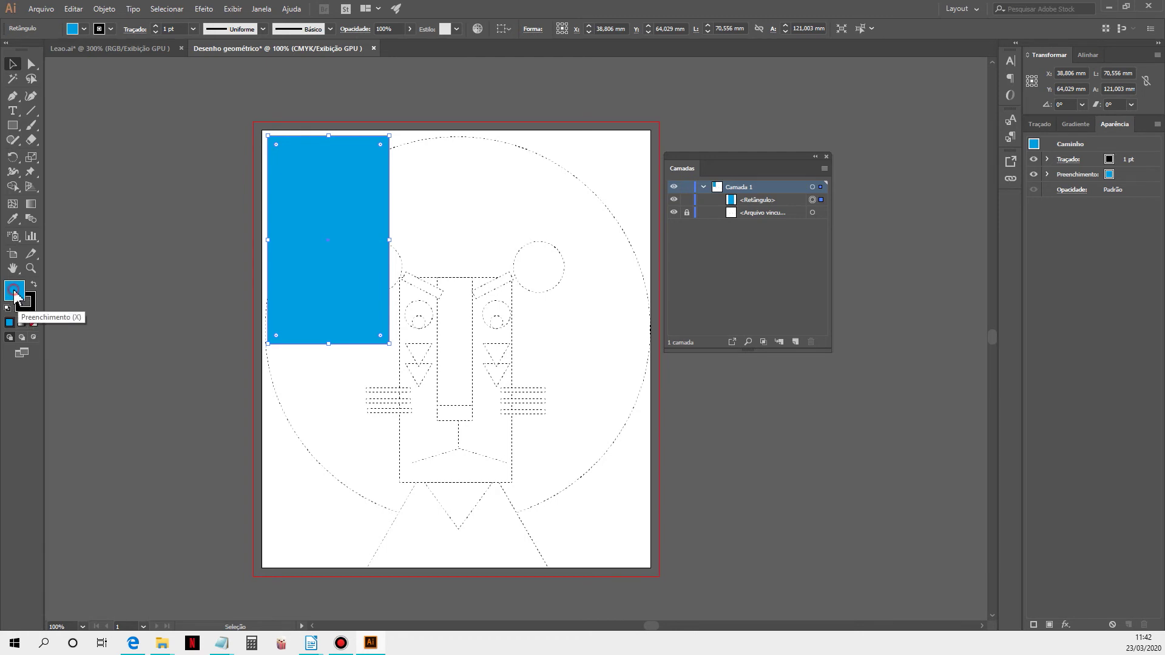
Open the colour picker for the rectangle's fill and try a brownish red at hue 14°.
drag(1164, 109, 615, 138)
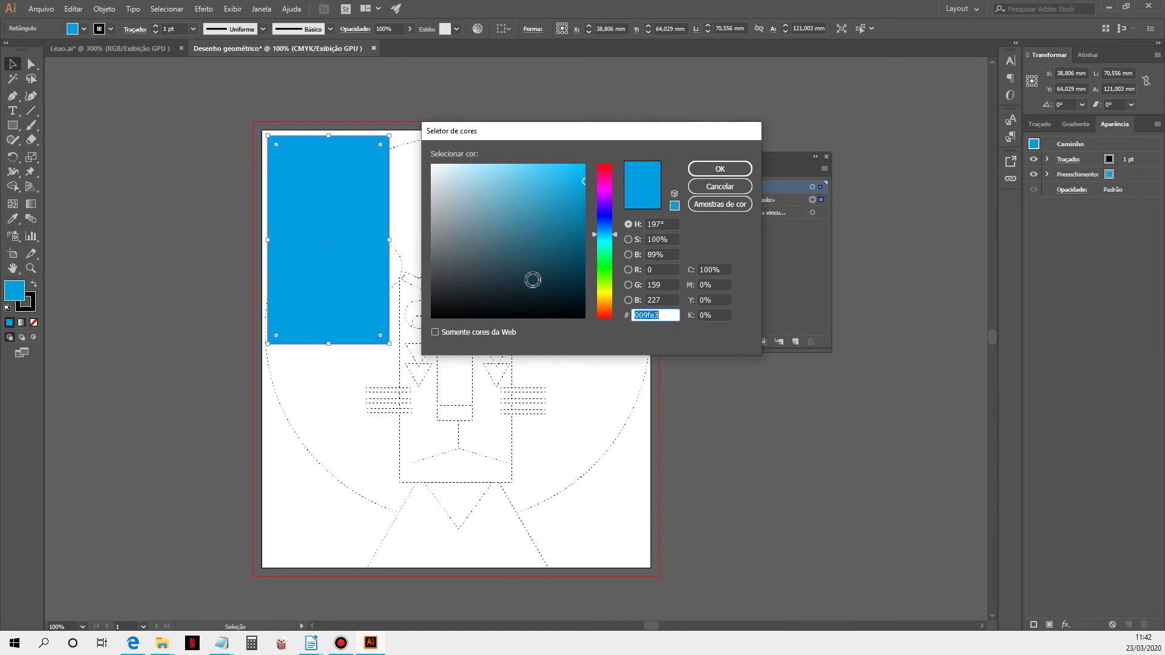
mouse_move(575, 193)
mouse_down()
mouse_move(504, 228)
mouse_move(471, 221)
mouse_move(457, 193)
mouse_move(515, 182)
mouse_move(570, 221)
mouse_move(584, 252)
mouse_move(584, 177)
mouse_move(585, 224)
mouse_move(574, 181)
mouse_move(539, 210)
mouse_move(526, 174)
mouse_move(472, 208)
mouse_up()
click(550, 219)
mouse_move(614, 237)
mouse_down()
mouse_move(617, 174)
mouse_move(614, 308)
mouse_up()
click(548, 228)
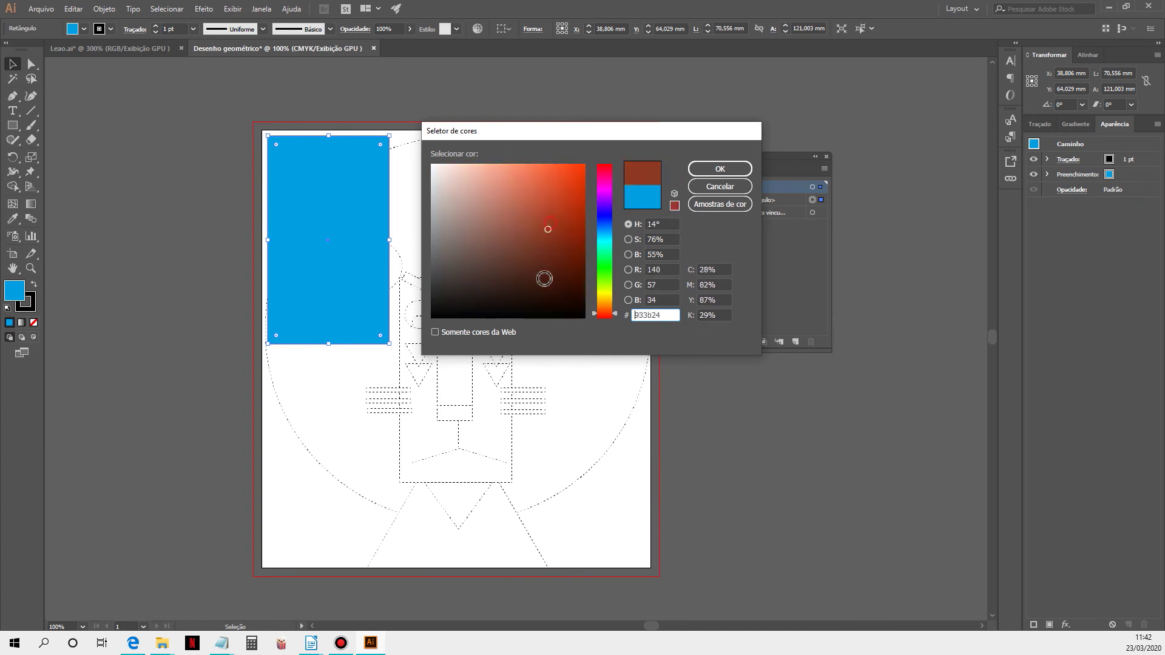
Try black and white shades in the picker, shift the hue to 360°, and compare bright red, white and black.
drag(544, 278, 541, 317)
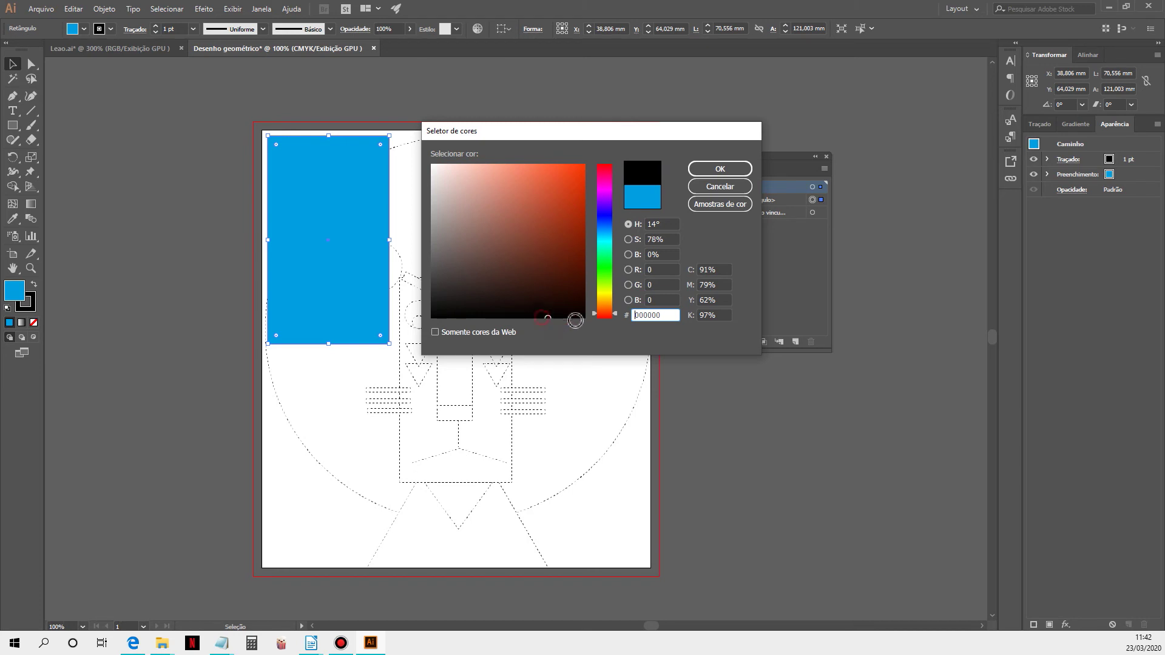
click(548, 275)
mouse_move(560, 294)
mouse_down()
mouse_move(475, 190)
mouse_move(428, 162)
mouse_up()
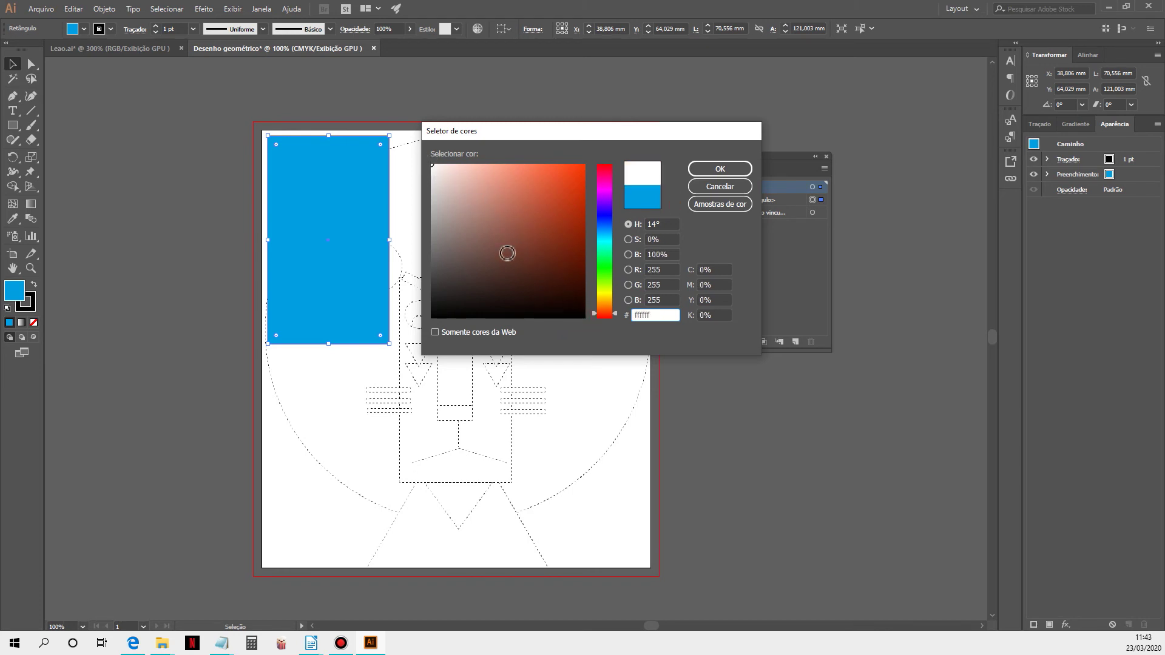
drag(615, 174, 614, 154)
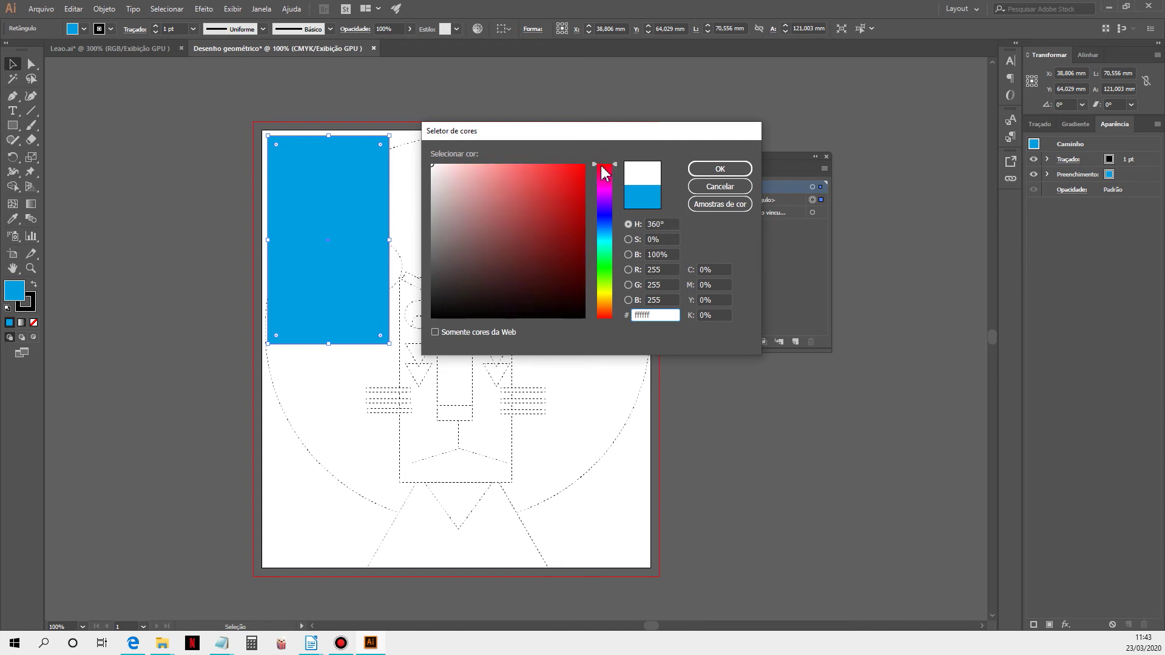
click(582, 165)
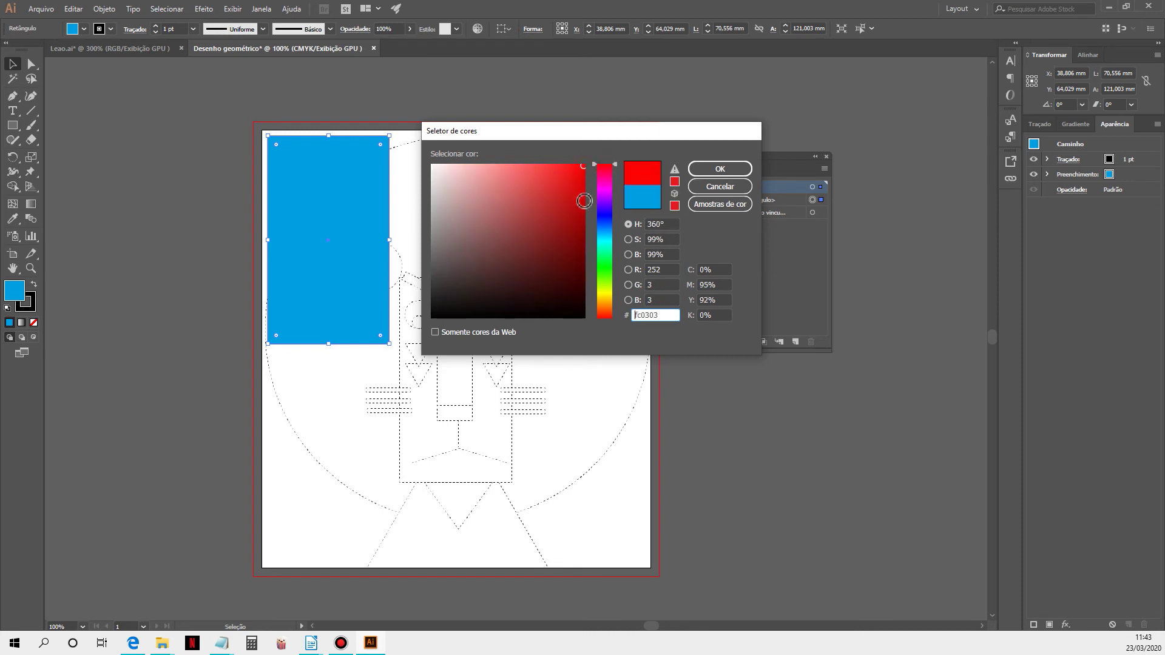
click(429, 163)
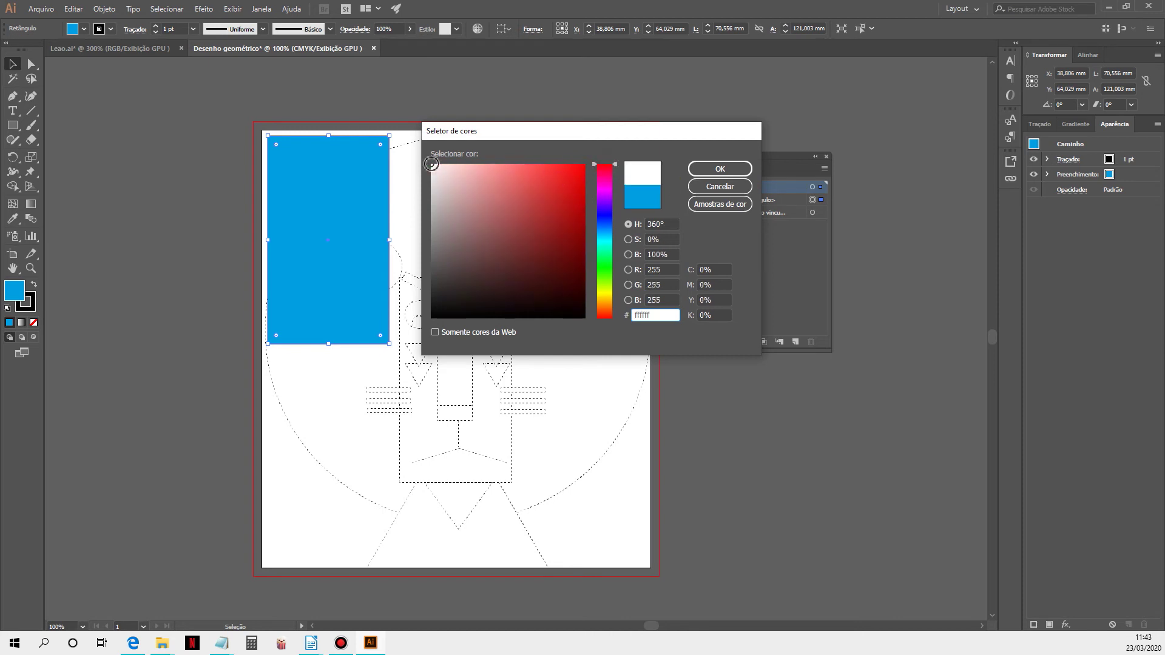
mouse_move(430, 164)
mouse_down()
mouse_move(478, 237)
mouse_move(581, 328)
mouse_up()
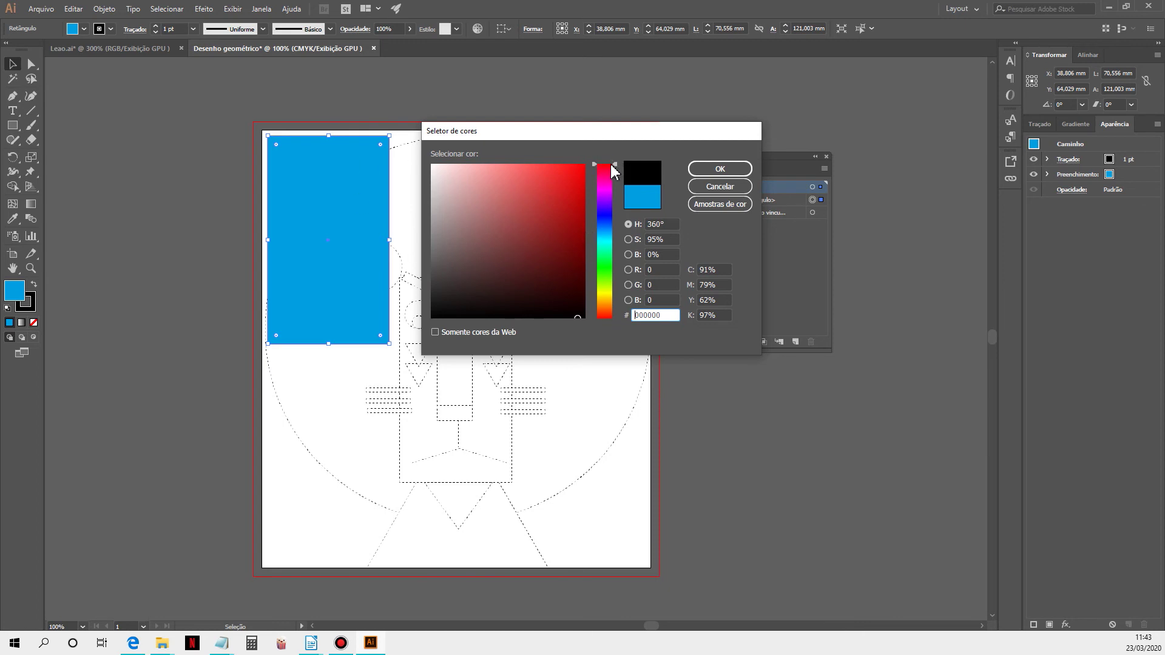
Try the picker's saturation and brightness modes, mixing a dark red with 100% saturation and 64% brightness.
click(628, 239)
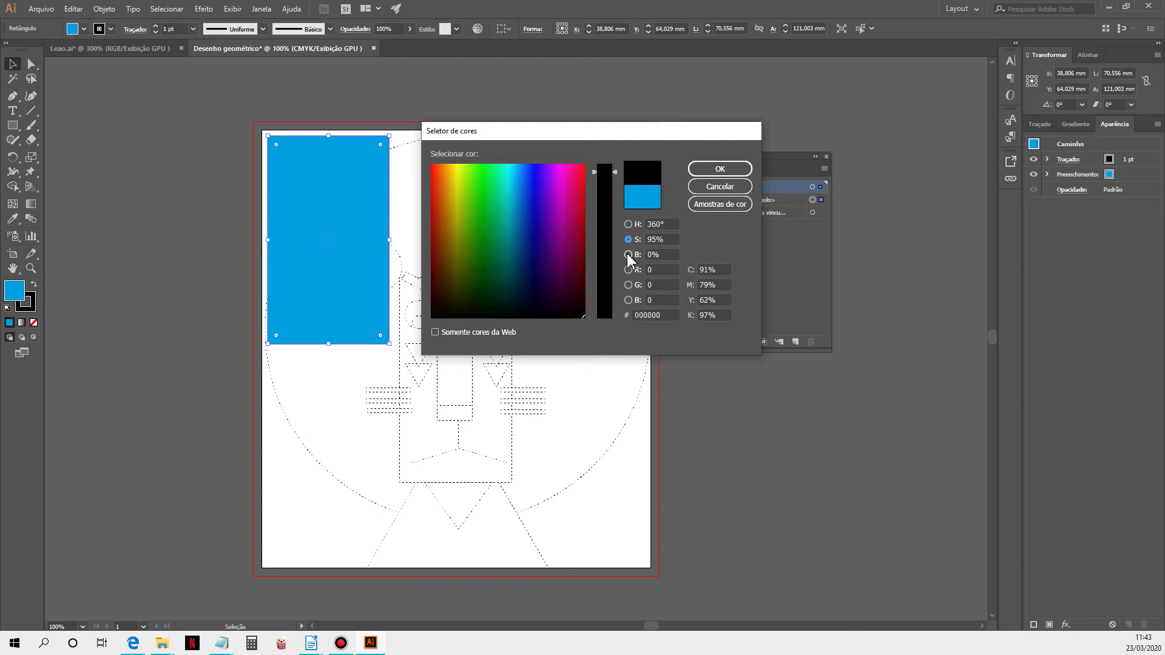
click(628, 254)
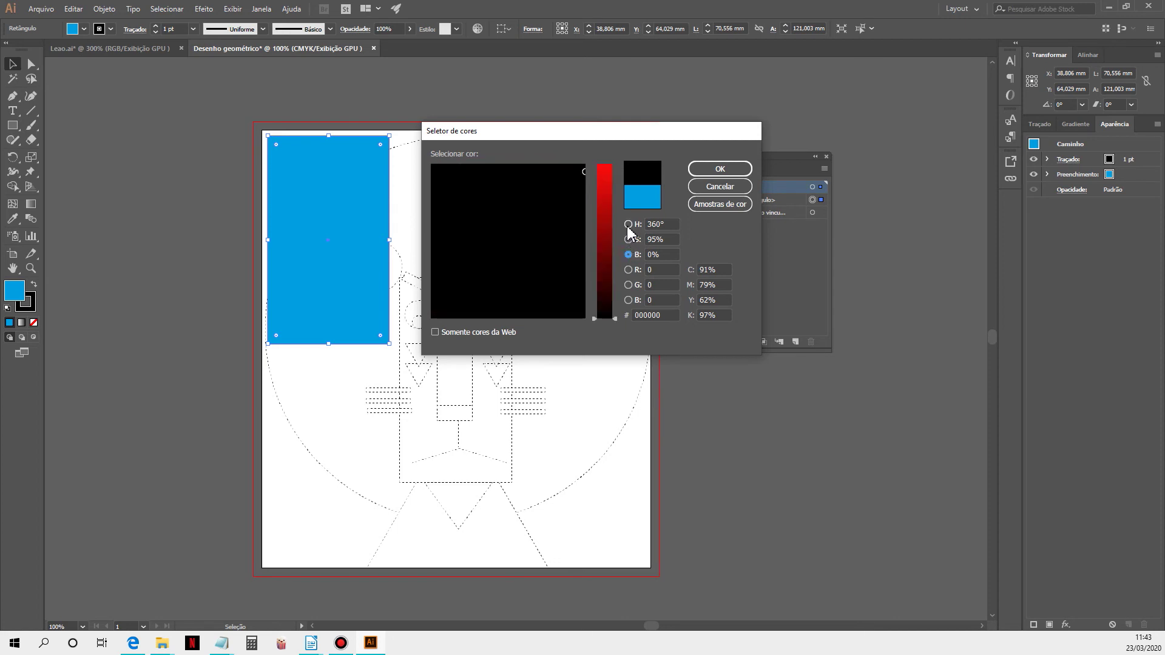
drag(609, 169, 608, 200)
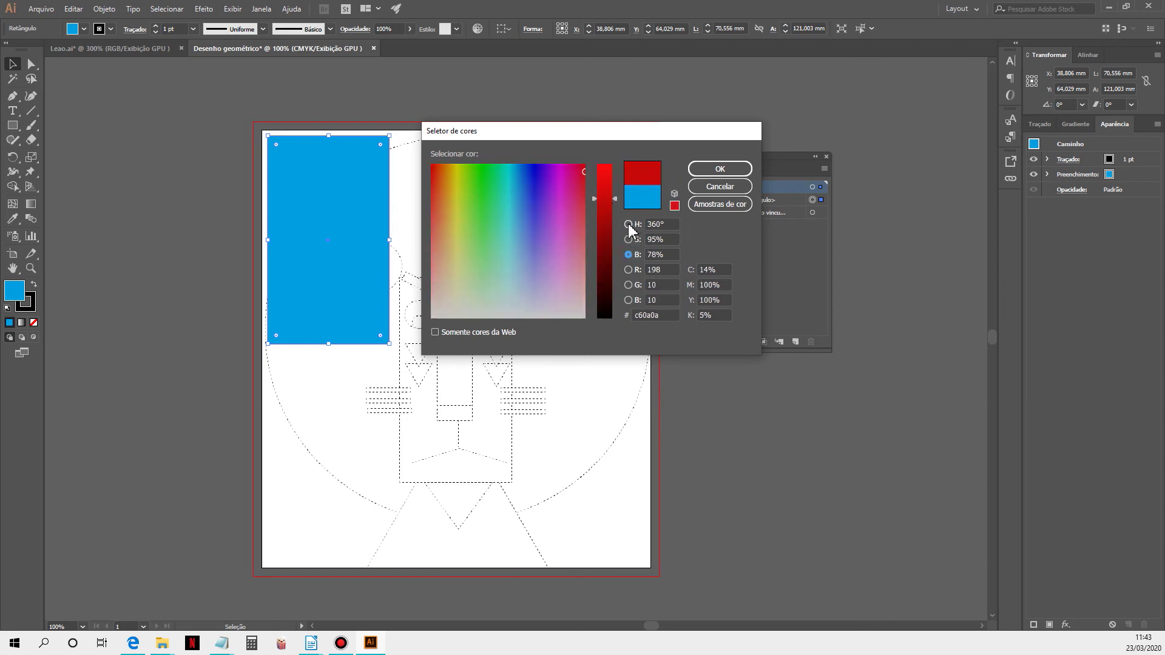
click(628, 240)
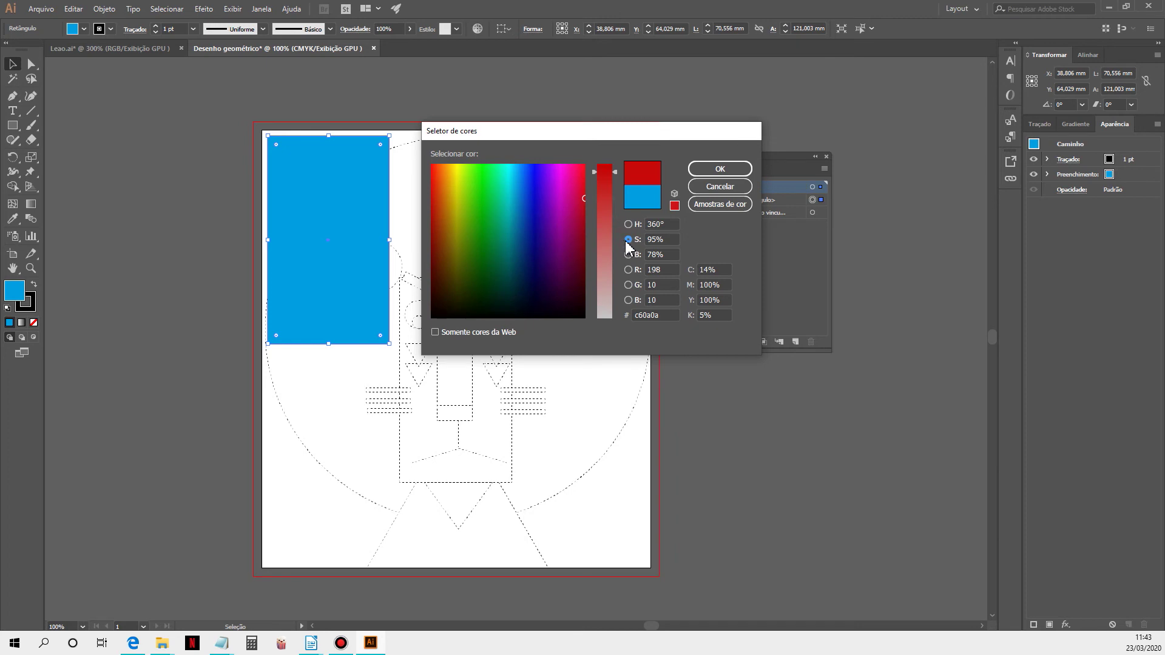
drag(615, 178, 612, 338)
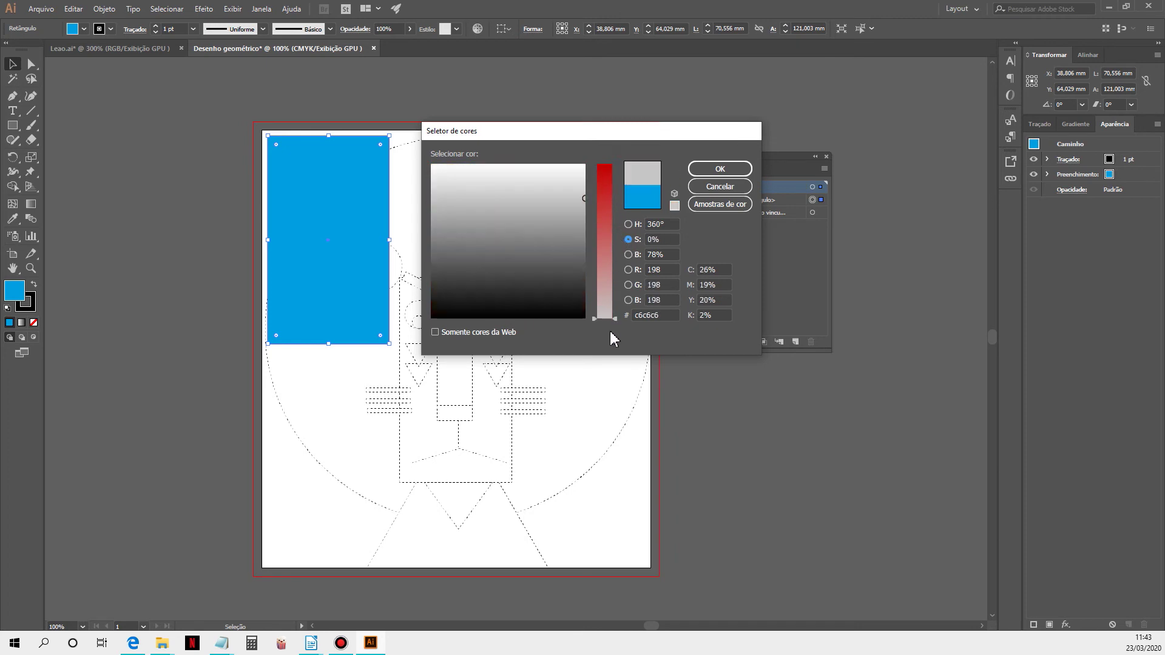
drag(617, 327, 613, 163)
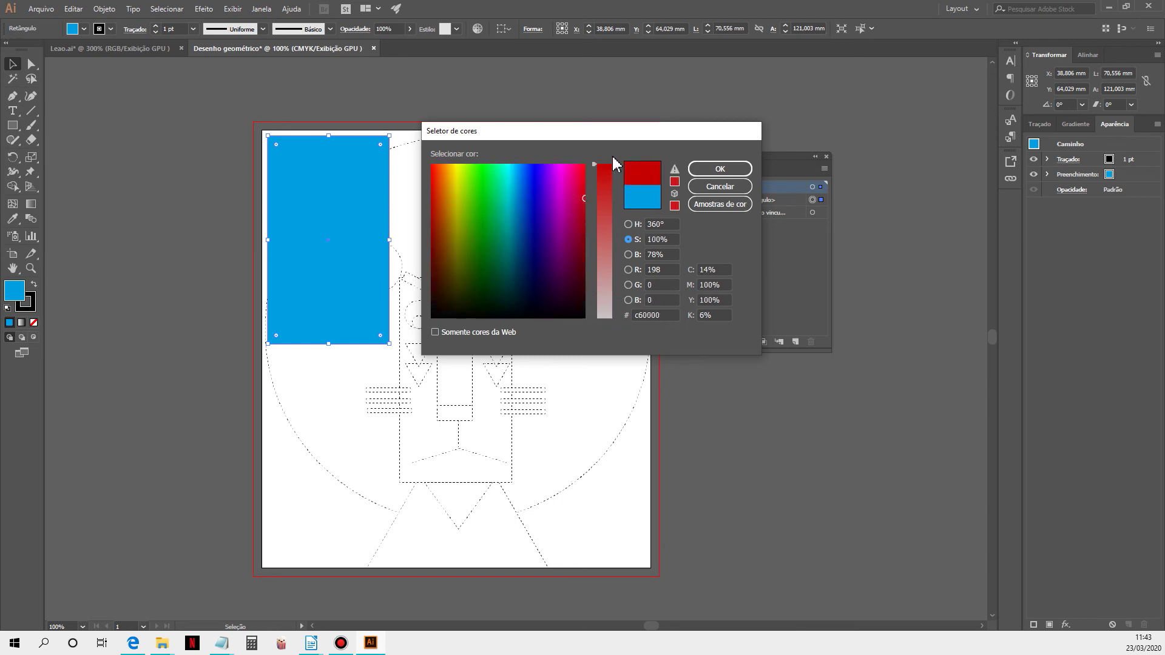
drag(564, 216, 604, 231)
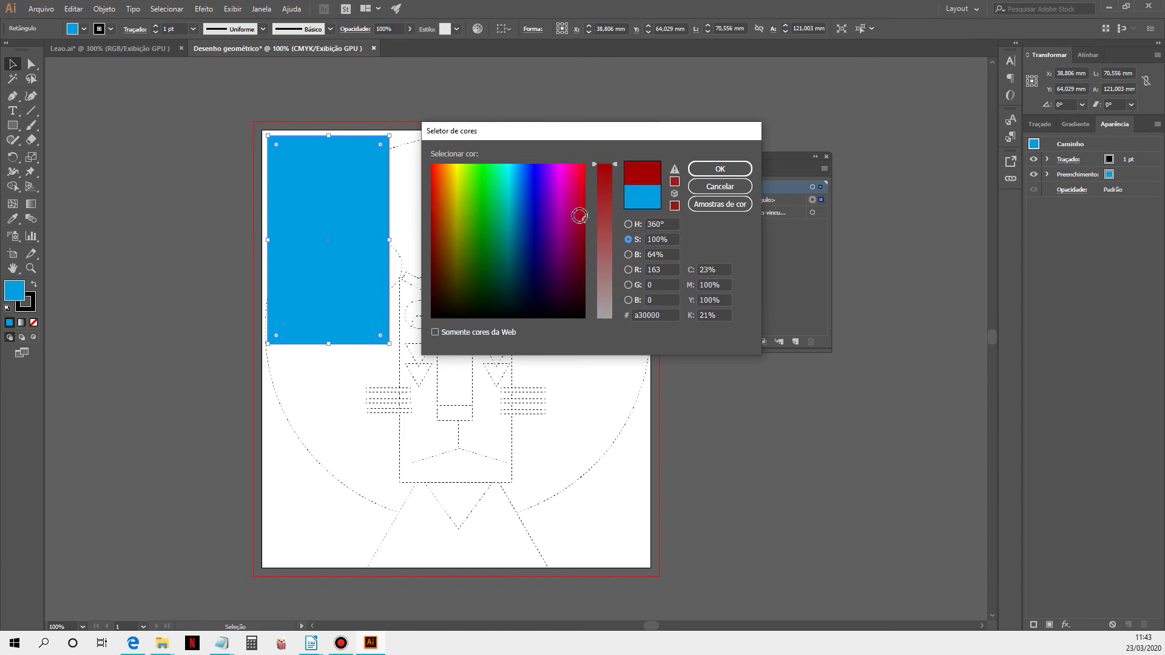
Try the picker's R, G and B modes with blue at 255, and return to hue mode for pure red ff0000.
click(628, 270)
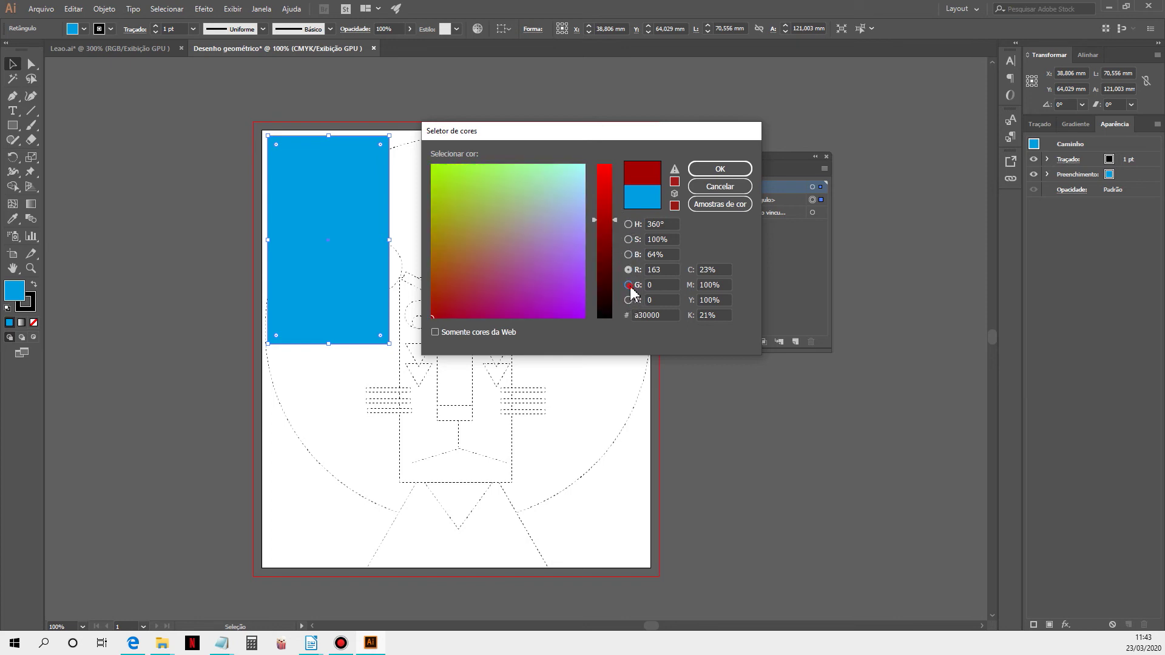
click(629, 285)
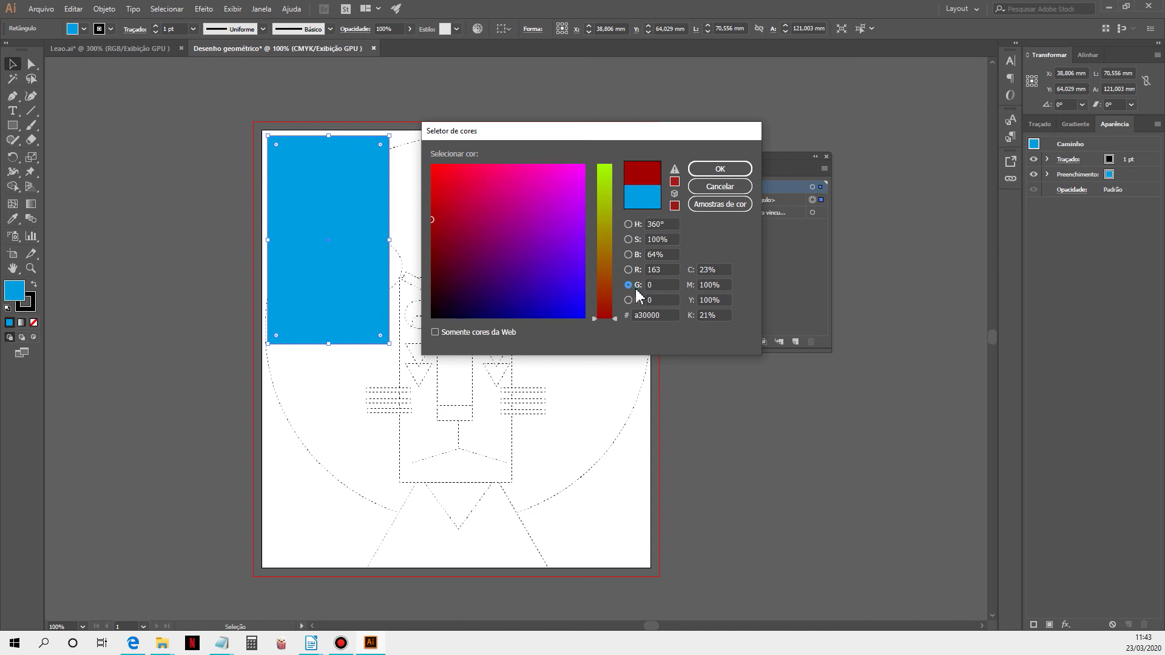
click(629, 300)
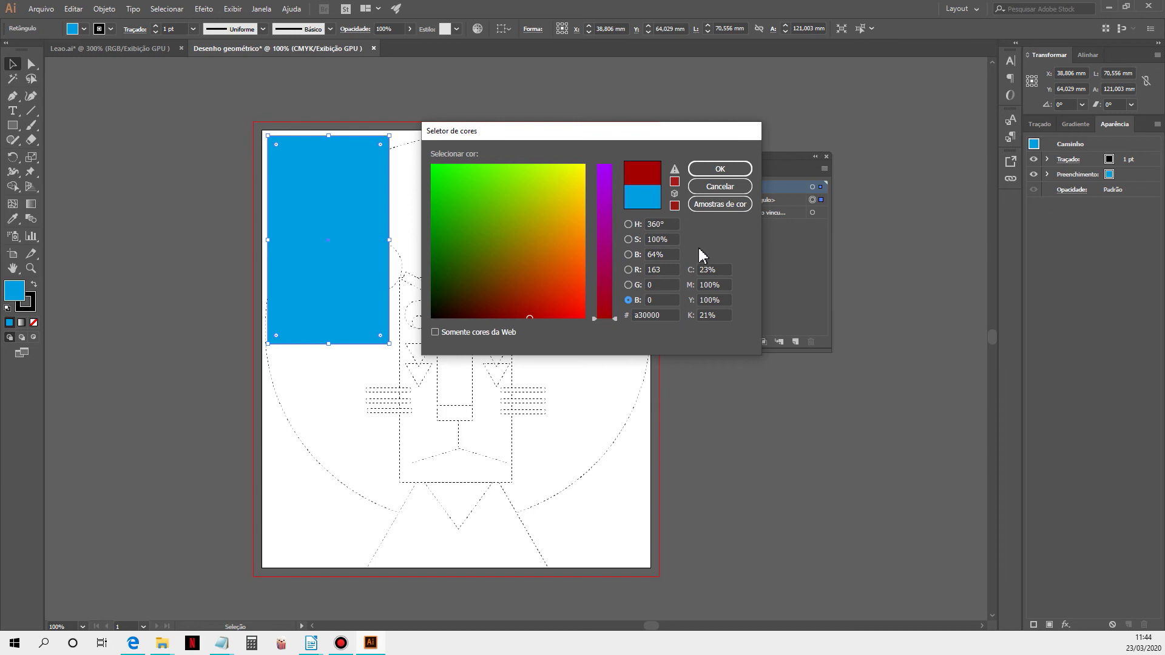
click(615, 318)
drag(615, 318, 614, 164)
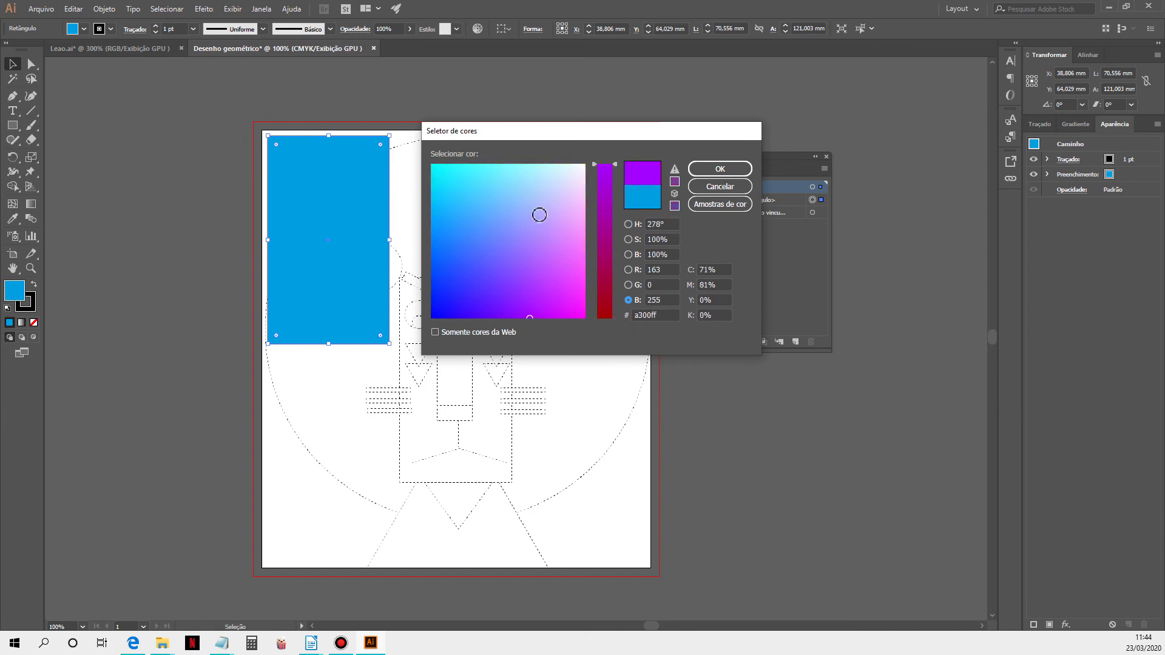
click(627, 224)
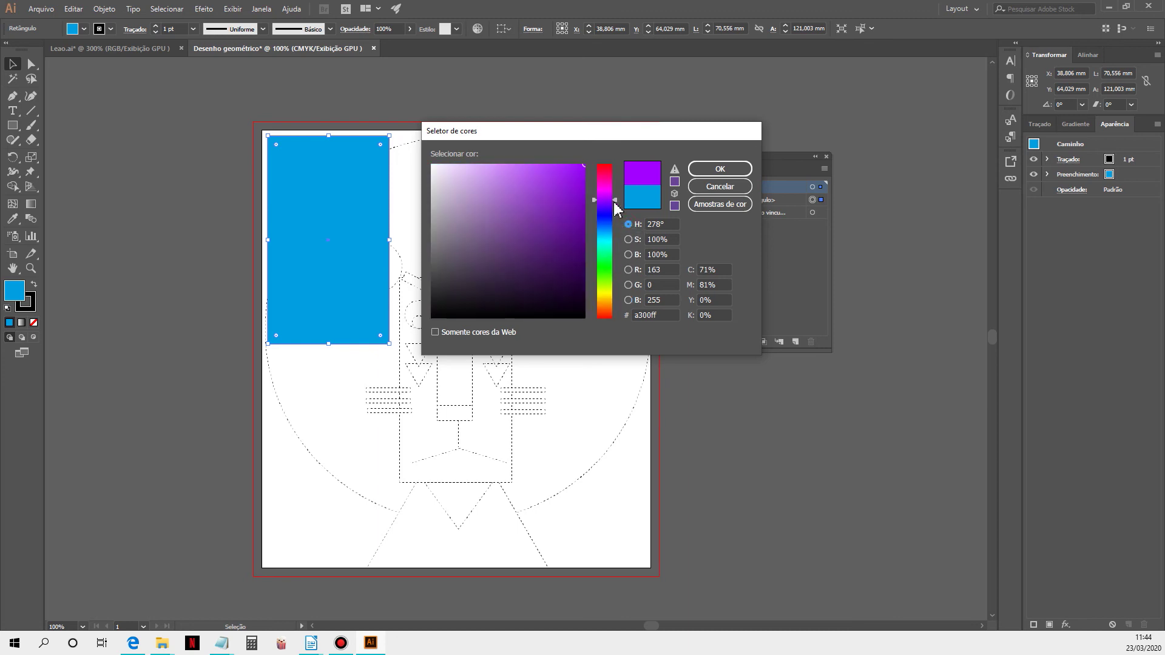
drag(619, 202, 615, 159)
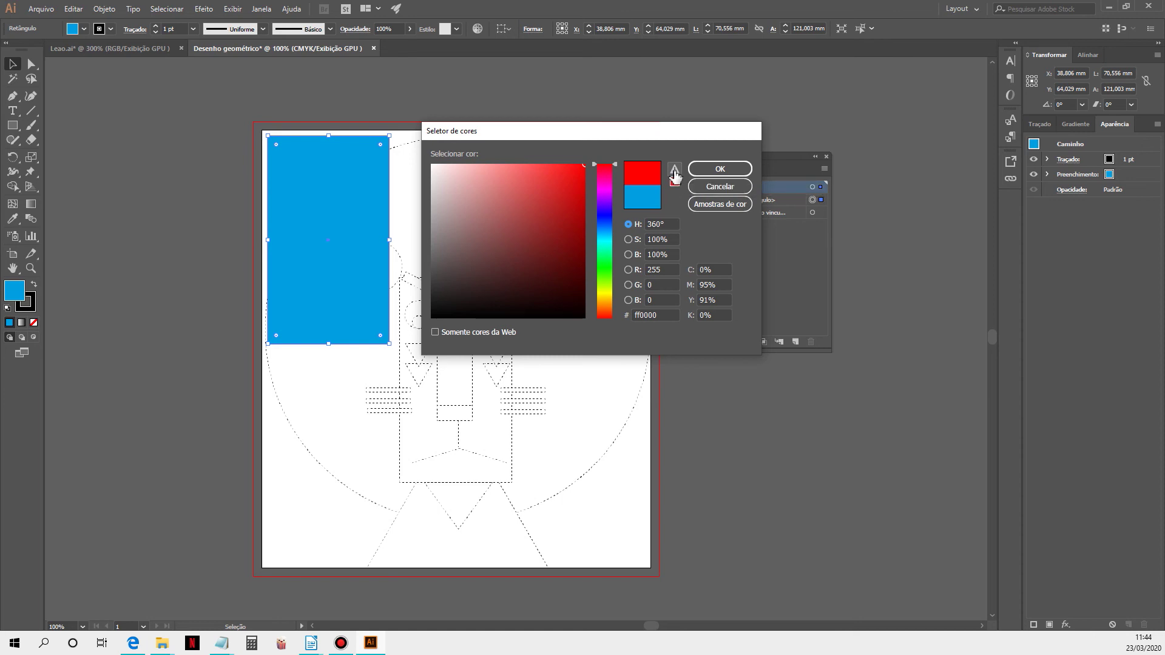
Try a CMYK red in the picker with magenta and yellow both at 100%.
click(716, 285)
click(711, 300)
drag(708, 301, 697, 302)
text(100)
click(699, 284)
text(100)
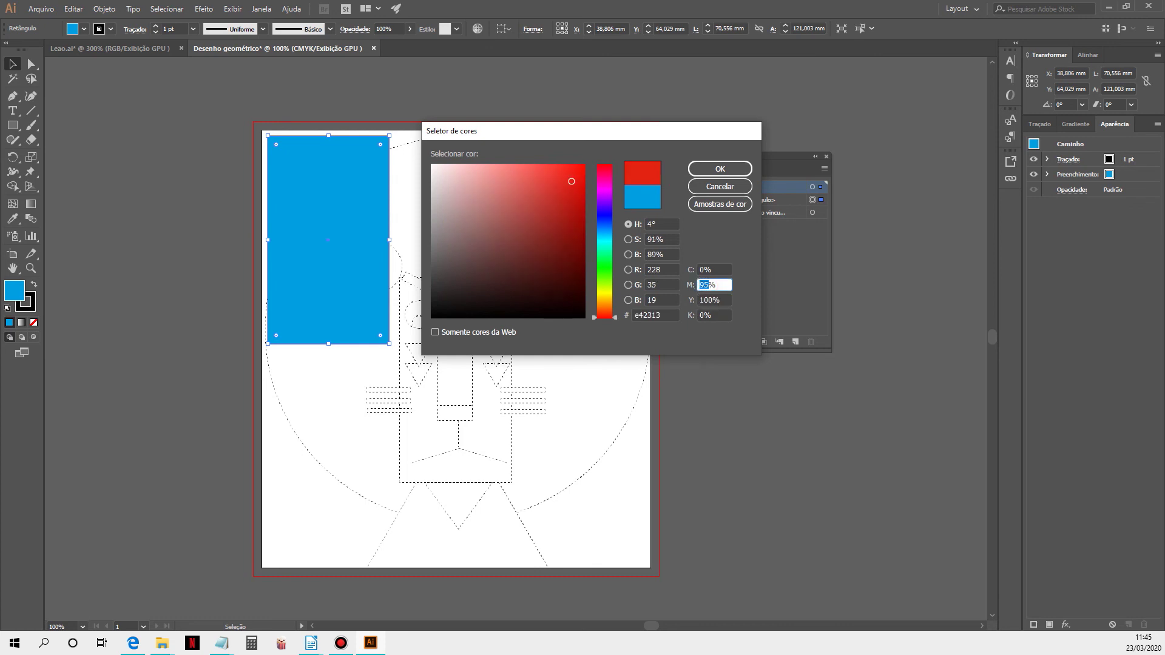
key(shift+Tab)
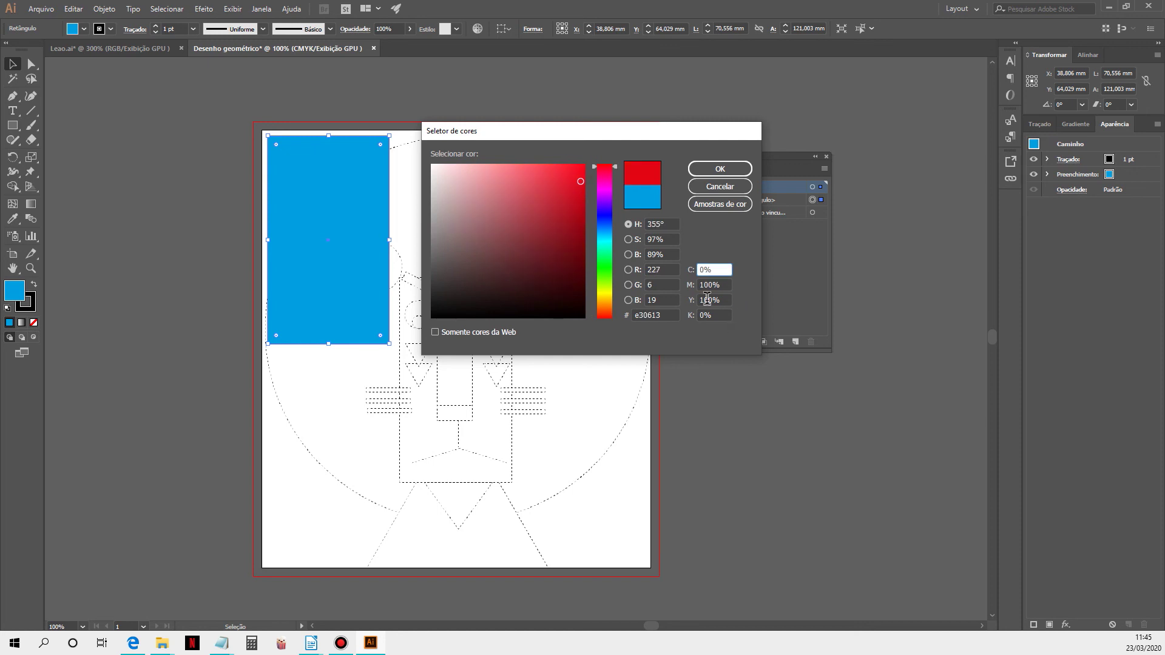
key(Tab)
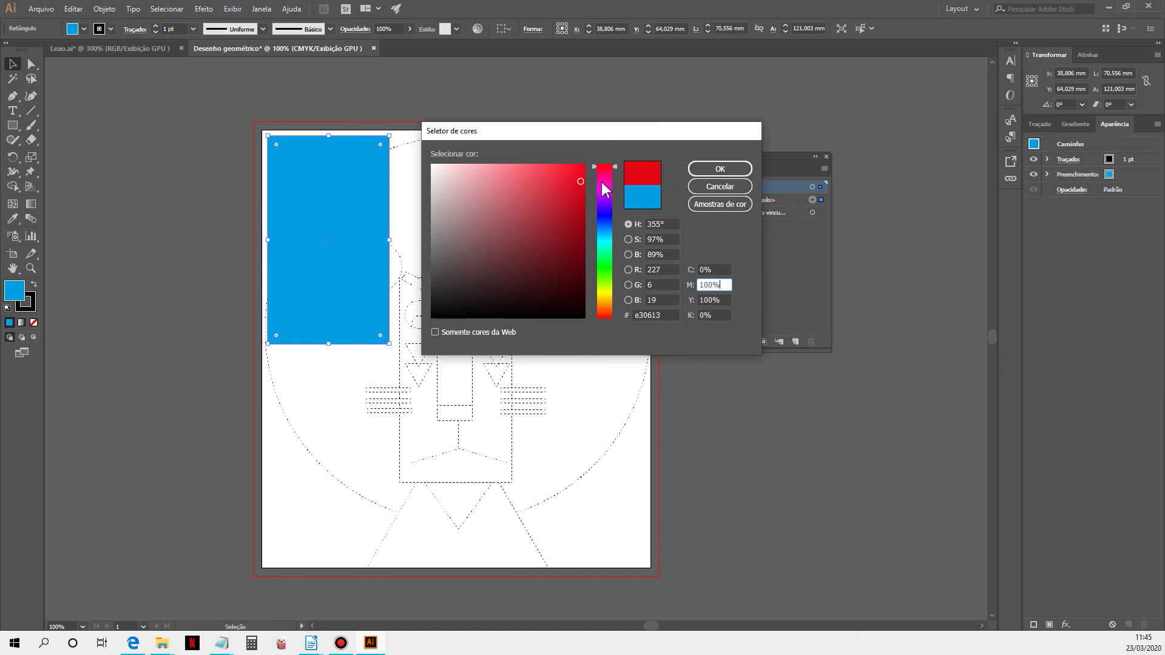
Try an RGB red in the picker with R 255, G 0 and B 0.
click(664, 268)
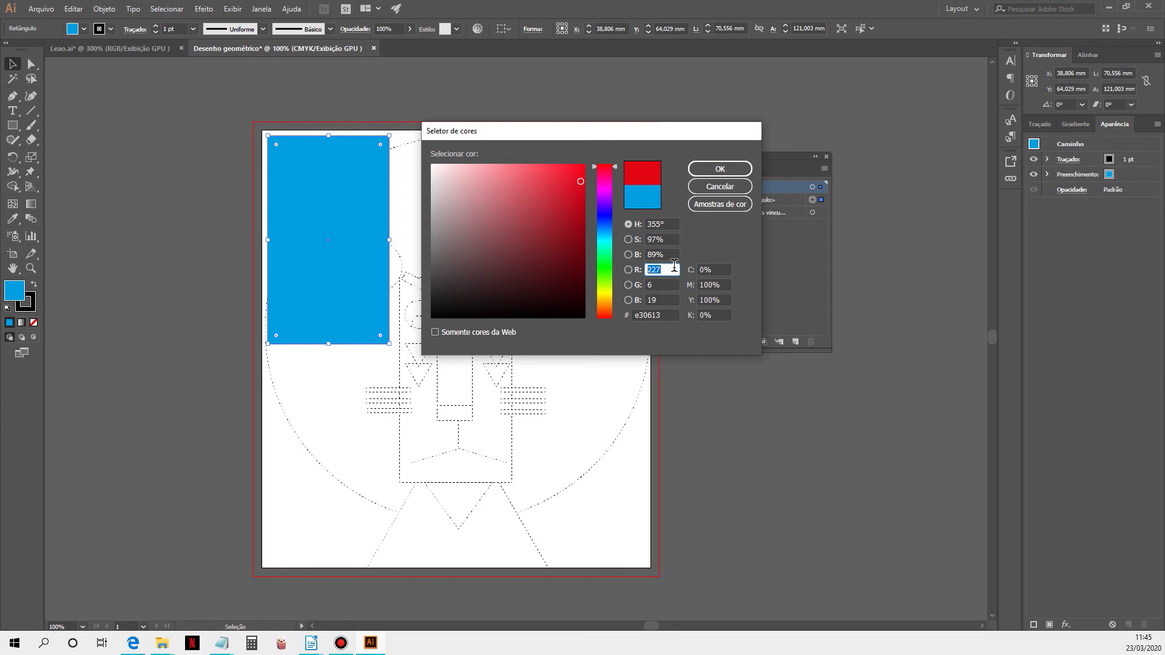
text(255)
key(Tab)
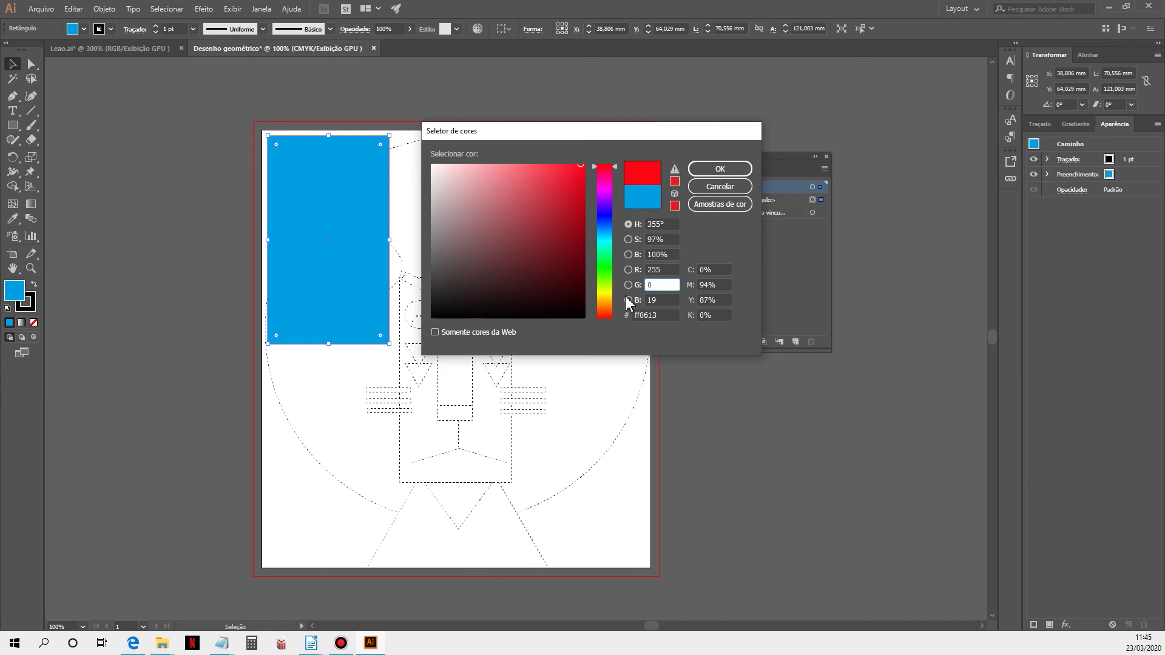
key(Tab)
text(0)
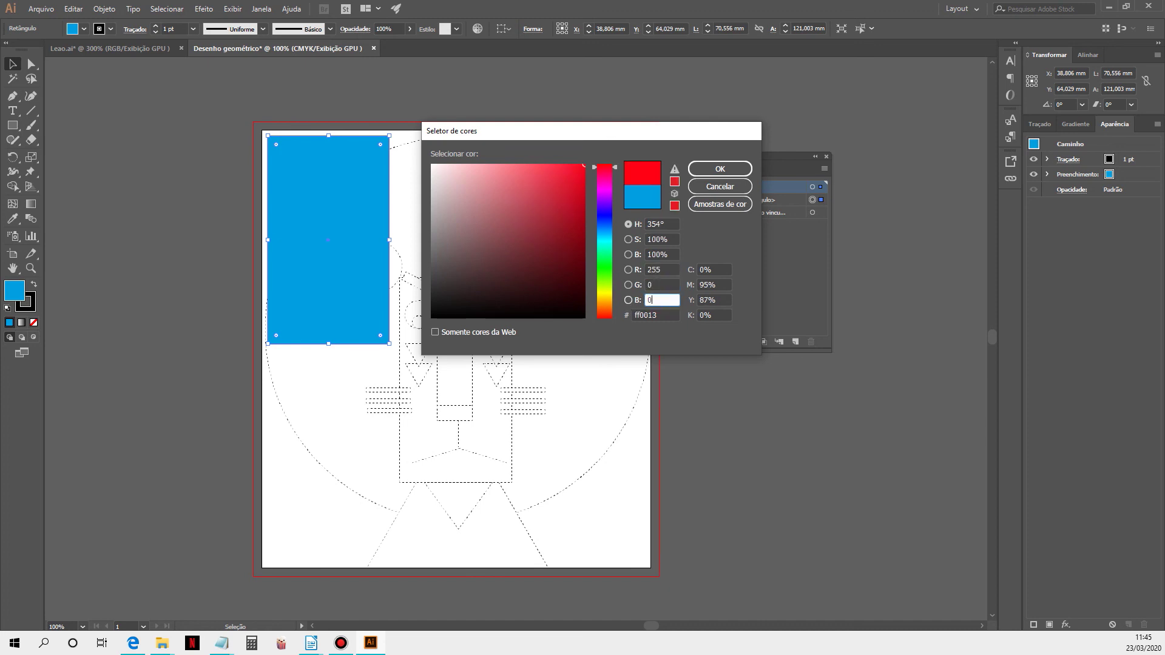
click(663, 270)
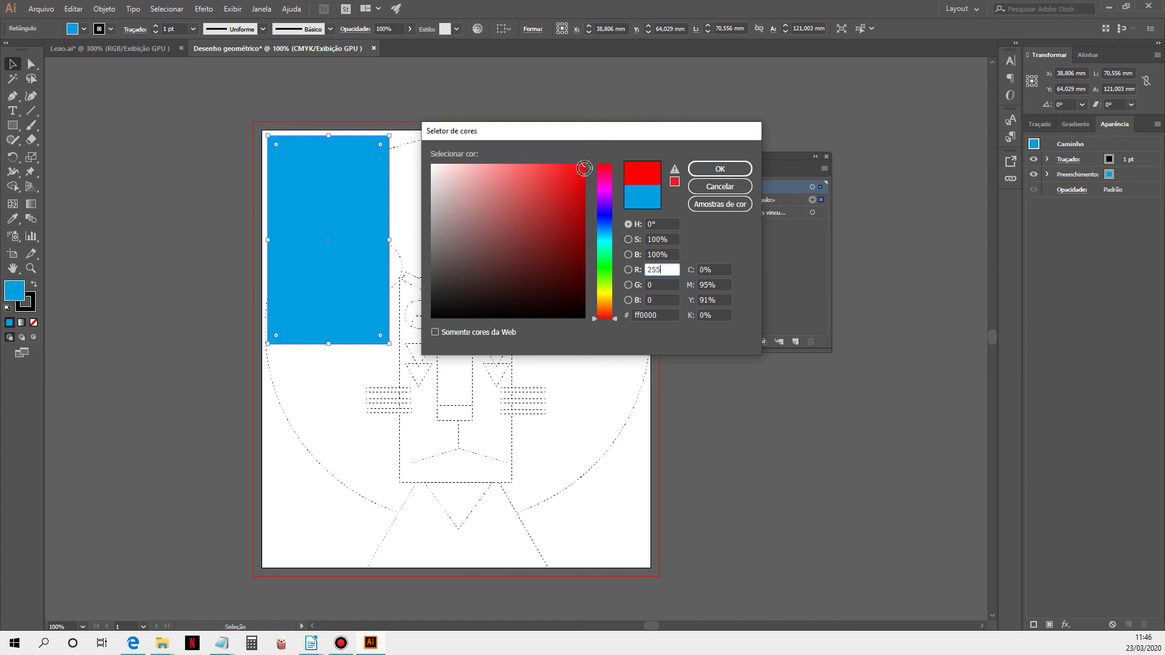
Test darker and brighter reds against the picker's colour warnings, ending on f20c0c, and discard the fill change.
drag(581, 167, 591, 208)
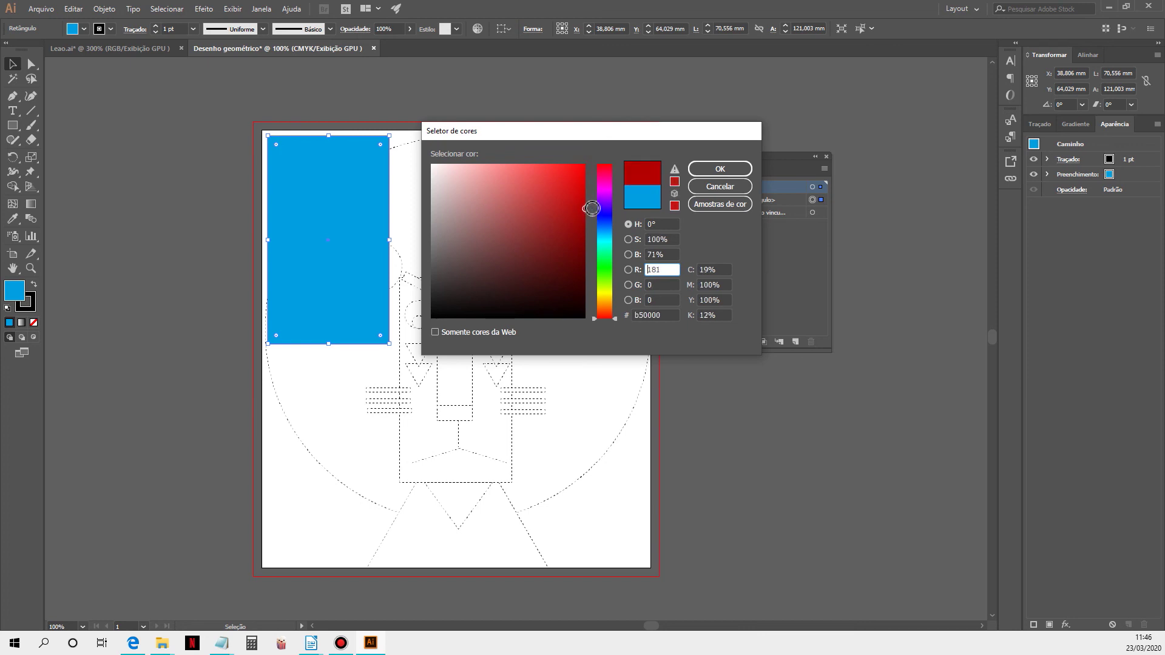
click(674, 177)
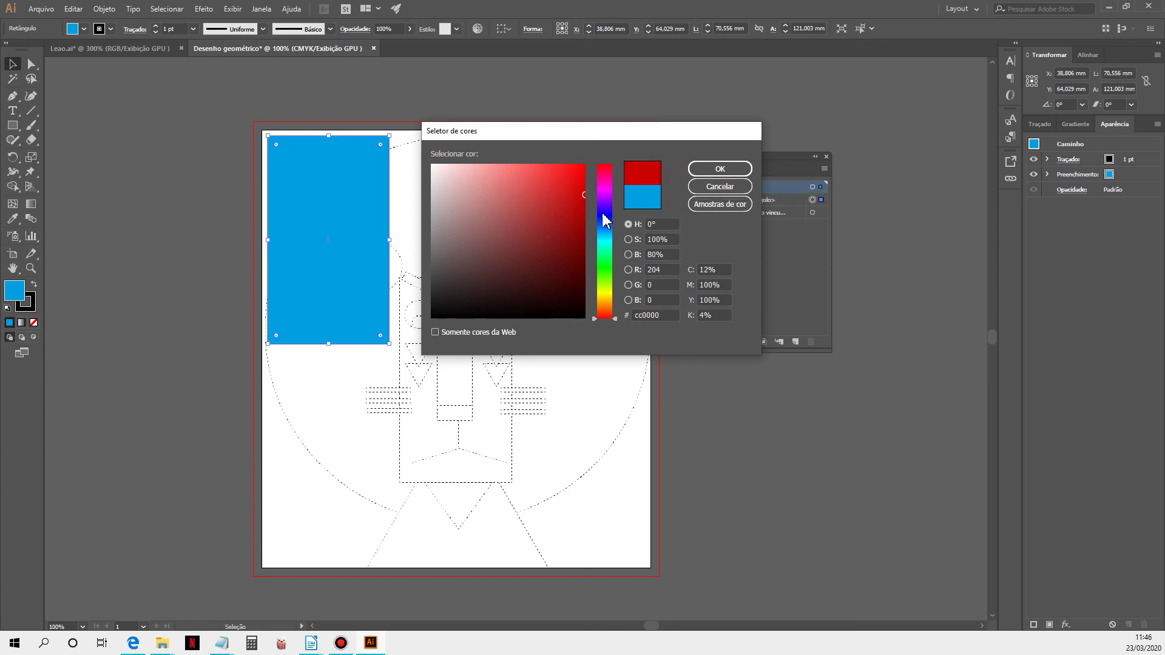
drag(576, 196, 587, 148)
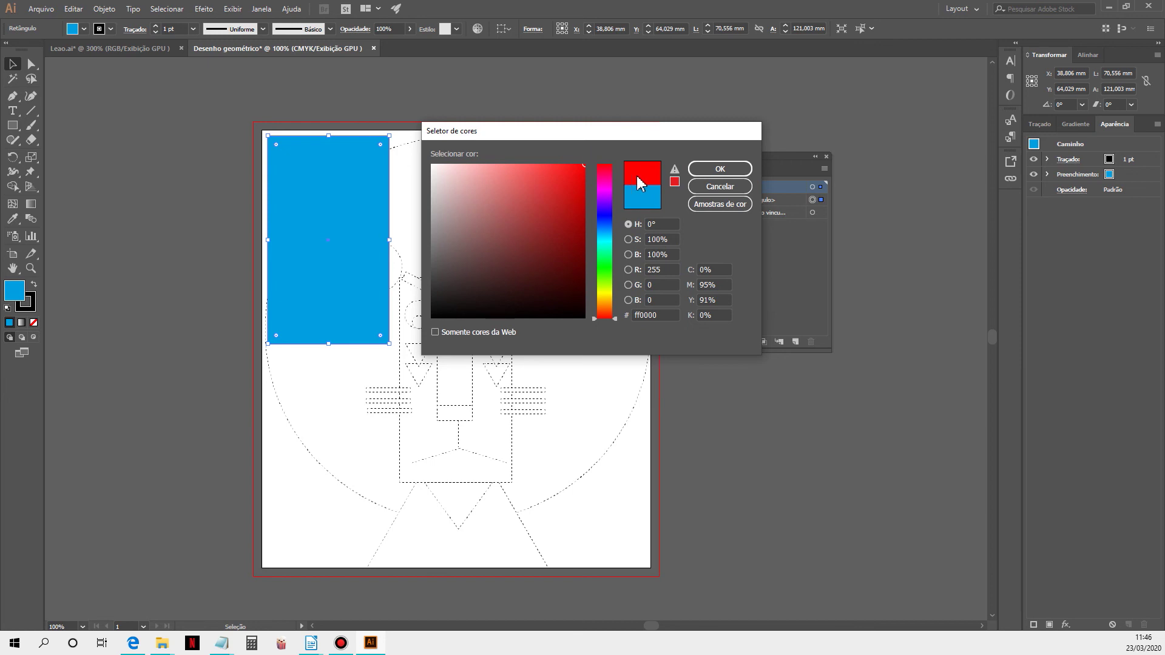
click(675, 172)
mouse_move(579, 170)
mouse_down()
mouse_move(586, 179)
mouse_move(574, 186)
mouse_move(593, 194)
mouse_up()
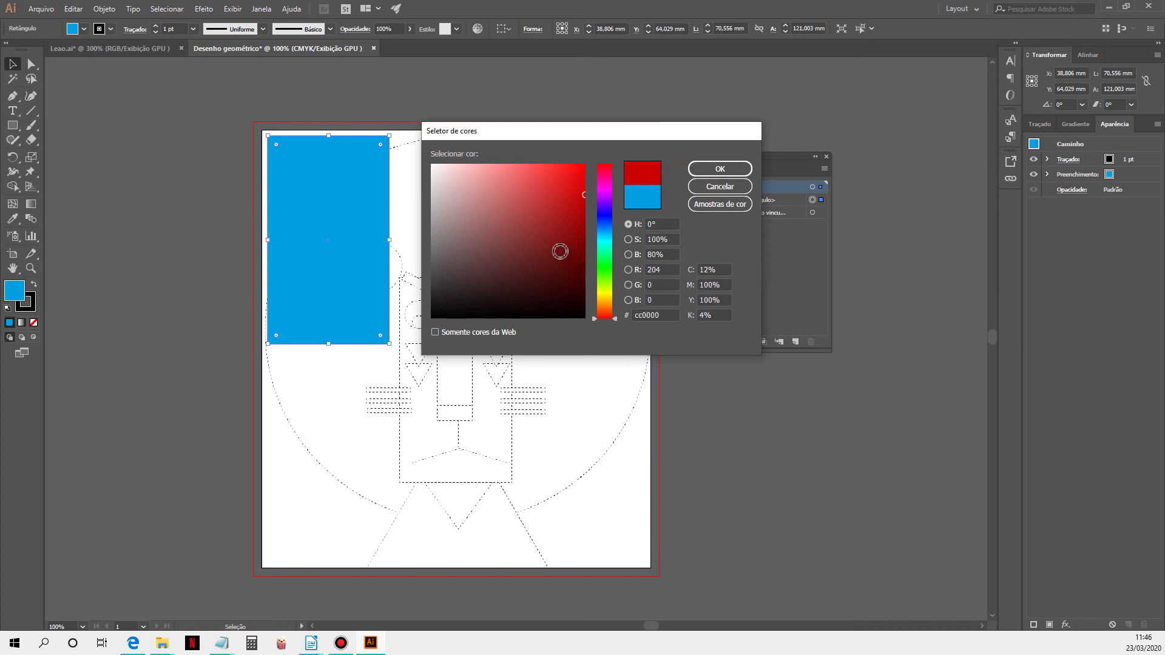
mouse_move(582, 194)
mouse_down()
mouse_move(568, 192)
mouse_move(586, 163)
mouse_move(579, 170)
mouse_up()
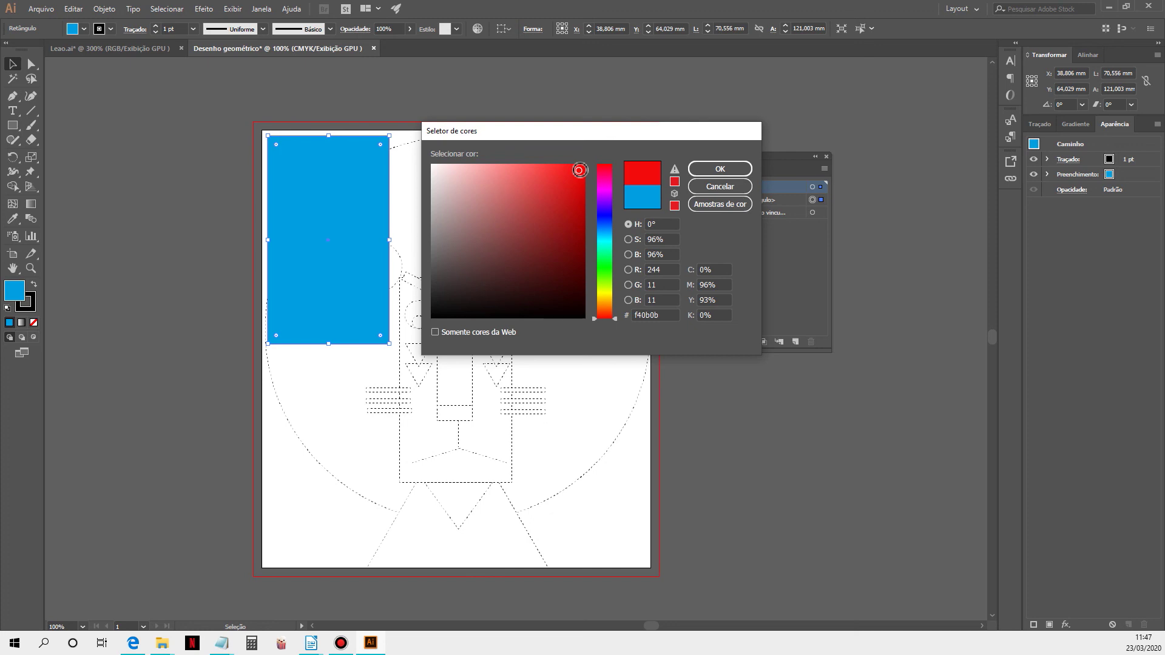
drag(579, 170, 578, 171)
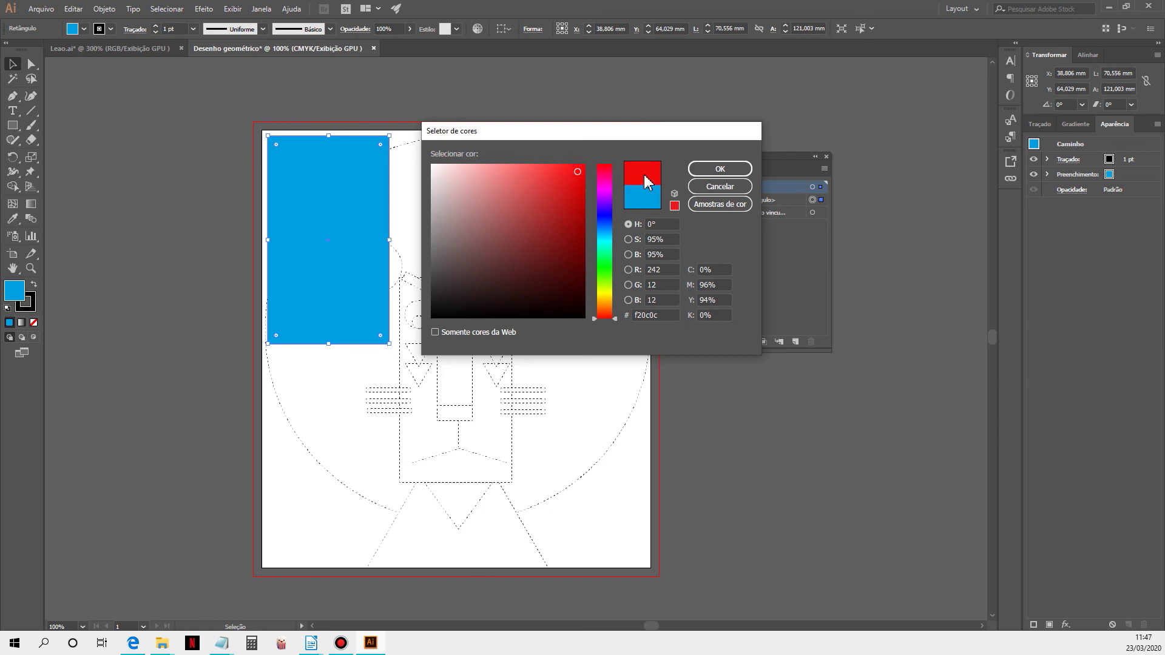
click(718, 189)
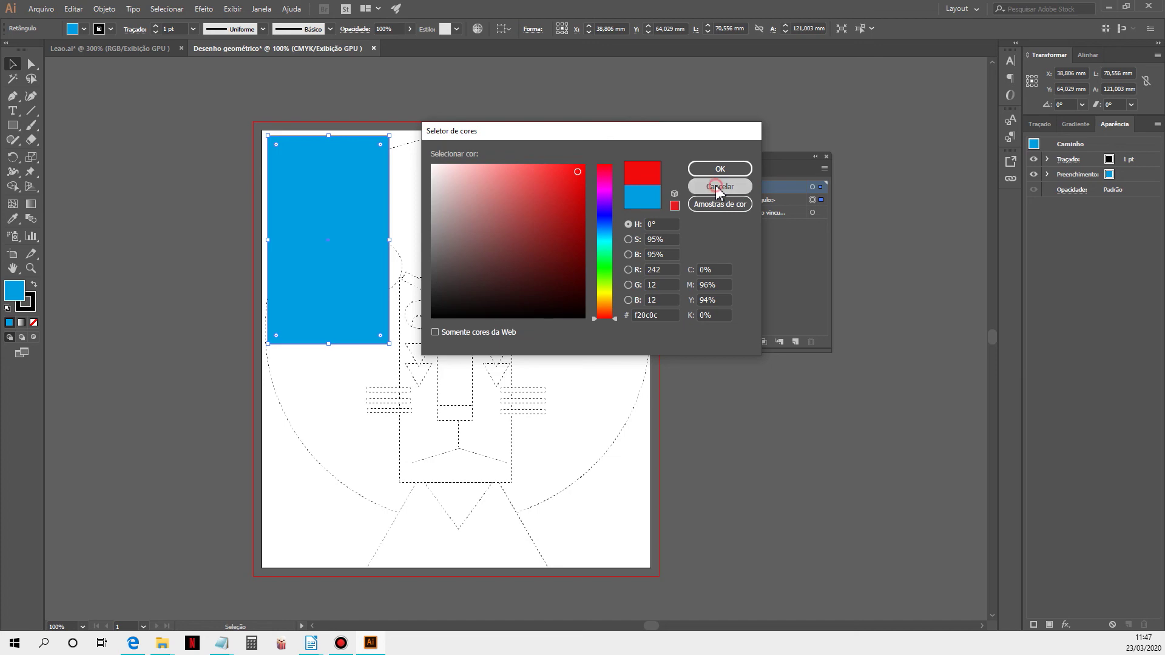